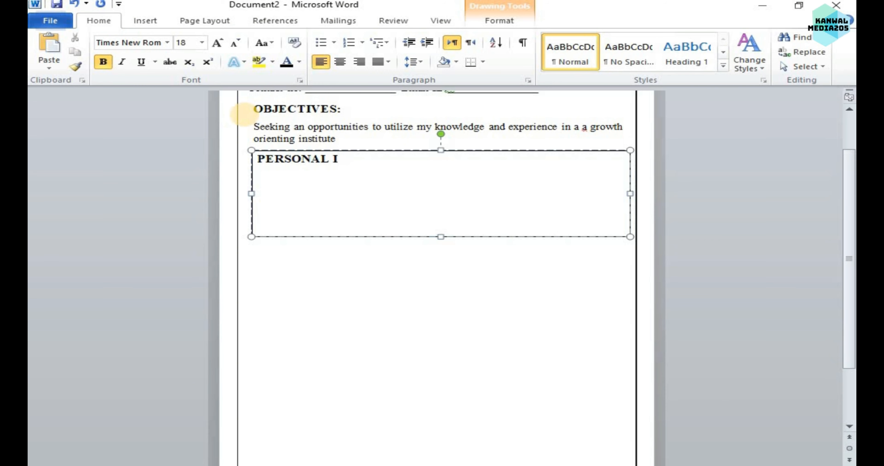
Complete the text box heading so it reads "PERSONAL IDENTITY:" and start a new line below it.
{"action": "type", "text": "DENTITY:"}
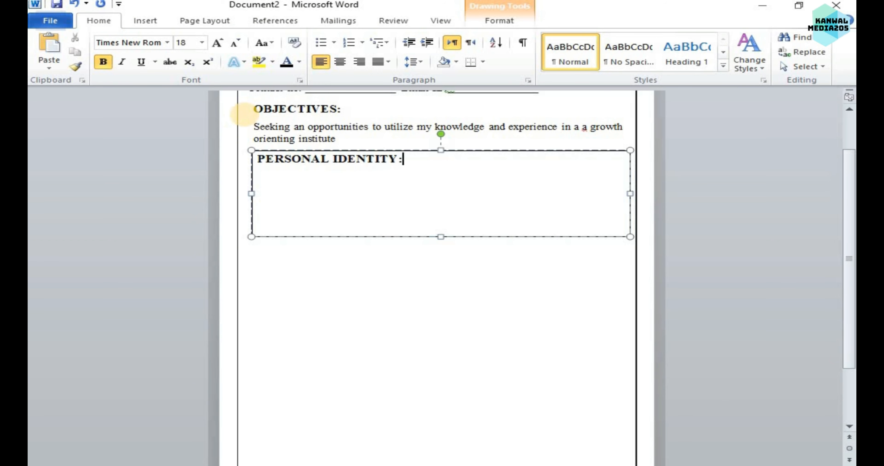
{"action": "key", "text": "Return"}
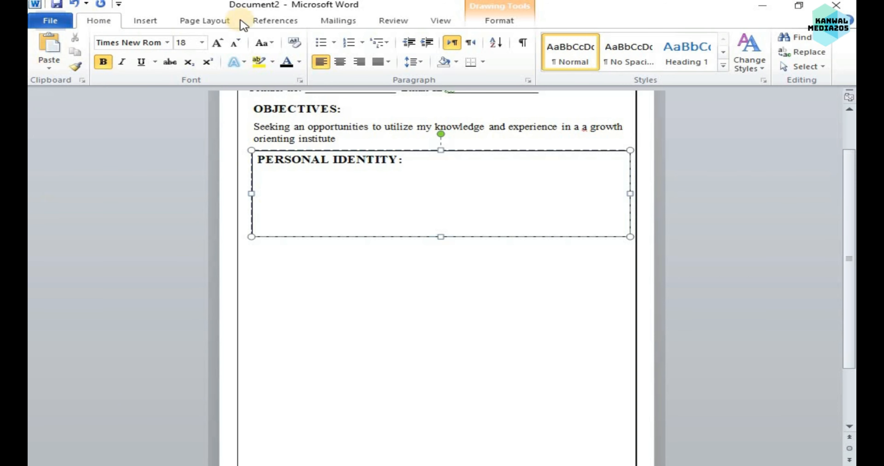
Add non-bold "Father Name:" and "Date of Birth:" lines, each followed by a space and an underscore blank.
{"action": "left_click", "coordinate": [103, 61]}
{"action": "type", "text": "Father Name:"}
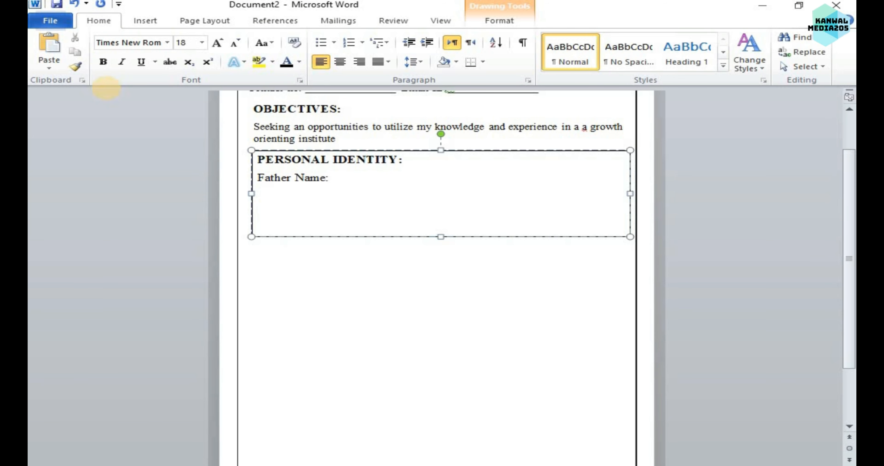
{"action": "key", "text": "BackSpace"}
{"action": "type", "text": "_________"}
{"action": "key", "text": "Return"}
{"action": "type", "text": "Date of Birth:_________"}
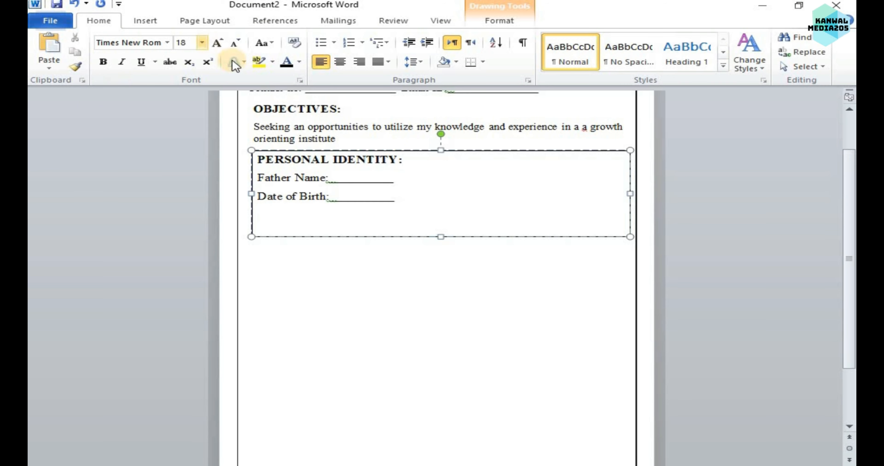
{"action": "key", "text": "Return"}
{"action": "left_click", "coordinate": [330, 178]}
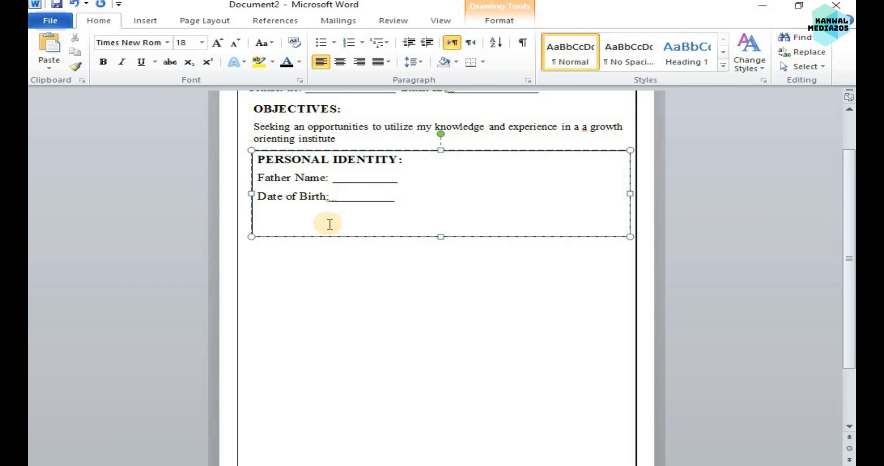
{"action": "left_click", "coordinate": [331, 199]}
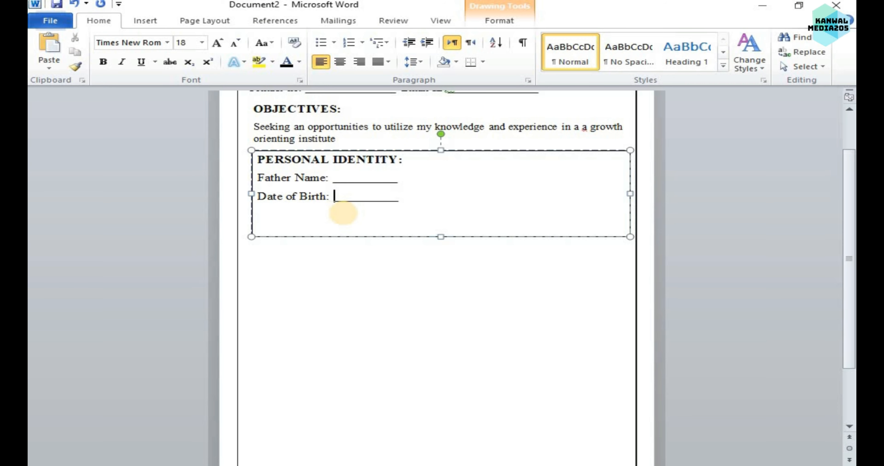
Add a "C.N.IC no:" line with an underscore blank below the date of birth.
{"action": "left_click", "coordinate": [321, 213]}
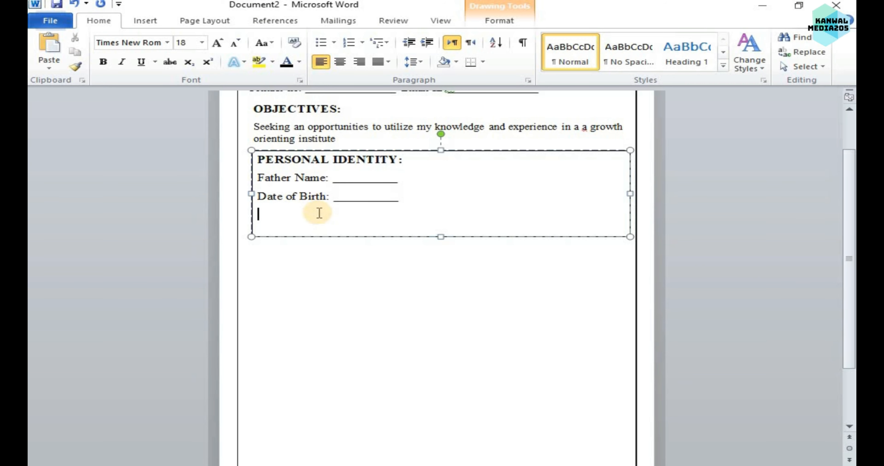
{"action": "type", "text": "C"}
{"action": "key", "text": "BackSpace"}
{"action": "type", "text": ".N.IC no: ______________"}
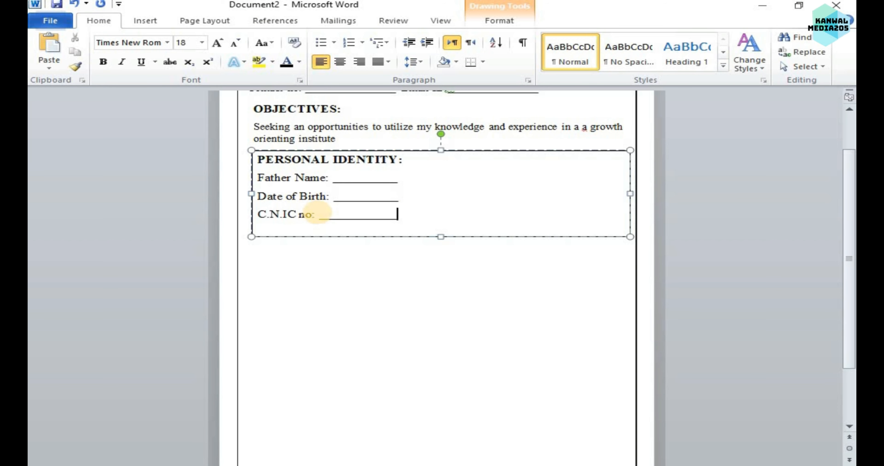
{"action": "type", "text": "_"}
Add "Nationality:" and "Religion:" lines with underscore blanks and extend the text box downward to fit them.
{"action": "type", "text": "Nationality:"}
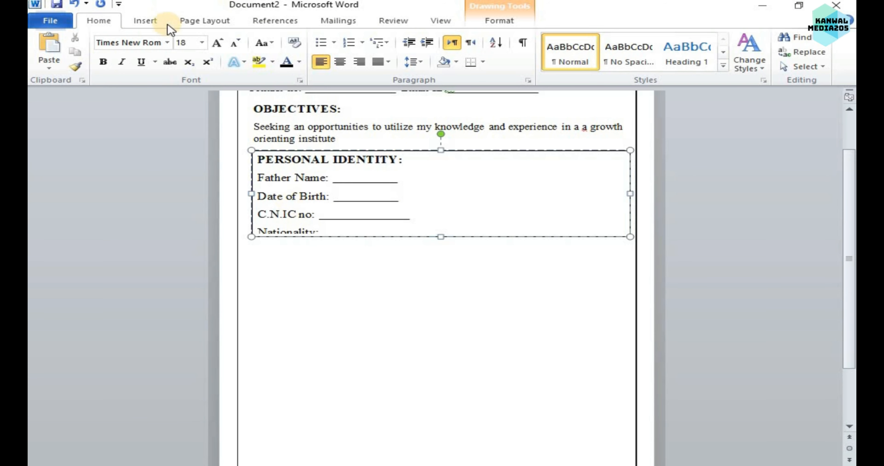
{"action": "left_click_drag", "start_coordinate": [440, 236], "coordinate": [440, 248]}
{"action": "left_click_drag", "start_coordinate": [274, 205], "coordinate": [257, 167]}
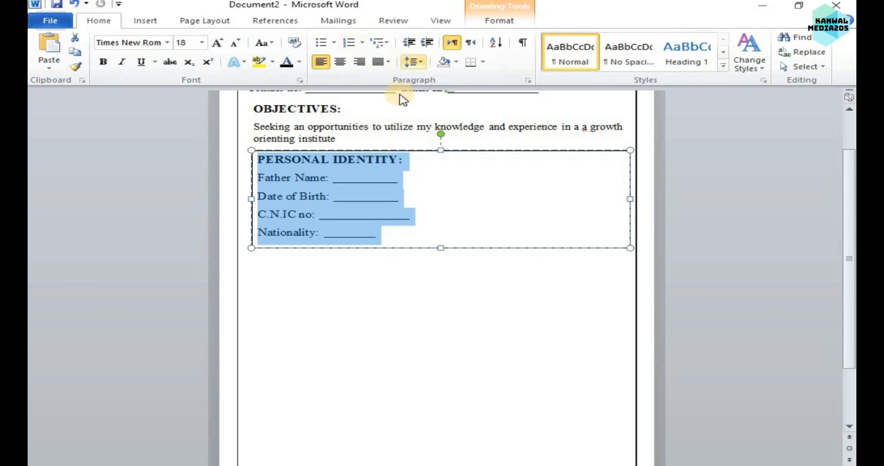
{"action": "key", "text": "ctrl+z"}
{"action": "left_click_drag", "start_coordinate": [439, 248], "coordinate": [442, 261]}
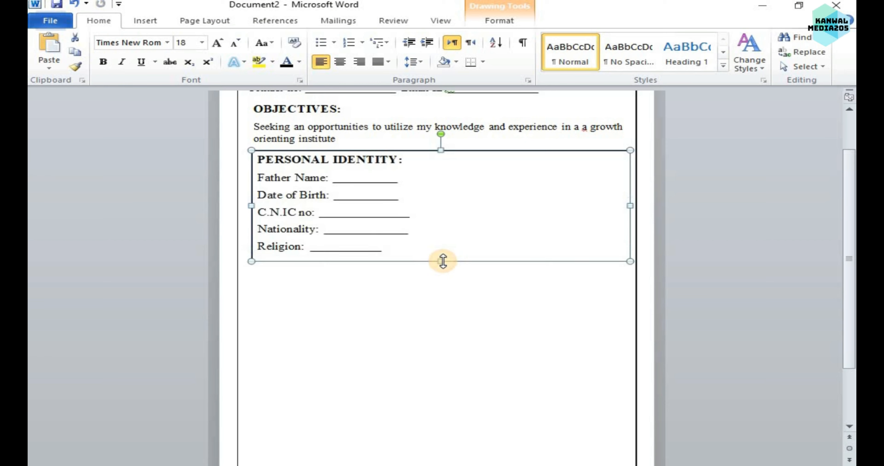
Lengthen the underscore blanks after Religion and Father Name, and leave the text box.
{"action": "left_click", "coordinate": [386, 254]}
{"action": "type", "text": "____"}
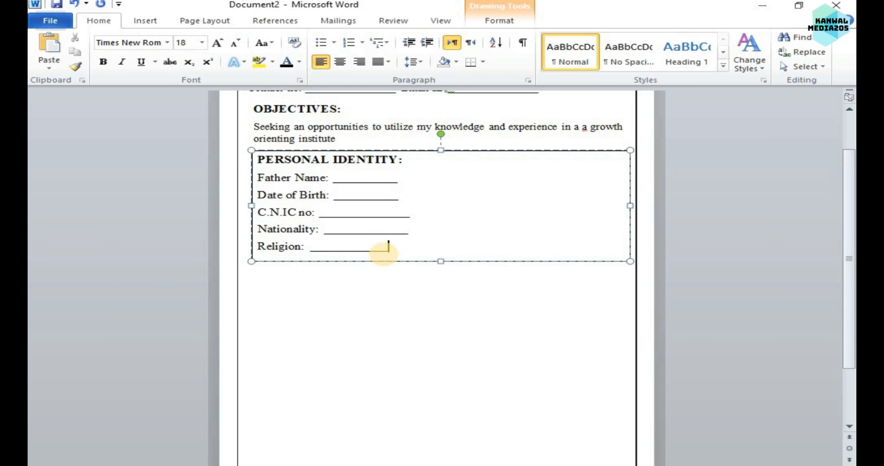
{"action": "left_click", "coordinate": [400, 179]}
{"action": "type", "text": "_"}
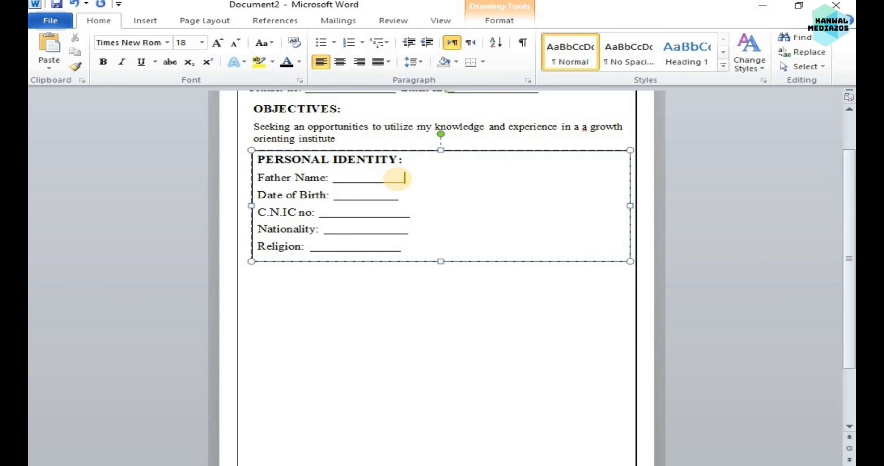
{"action": "type", "text": "_"}
{"action": "key", "text": "BackSpace"}
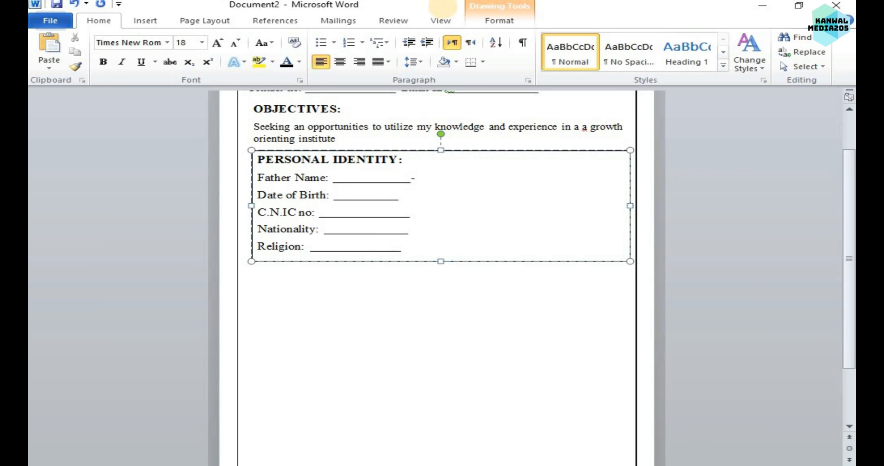
{"action": "left_click", "coordinate": [467, 290]}
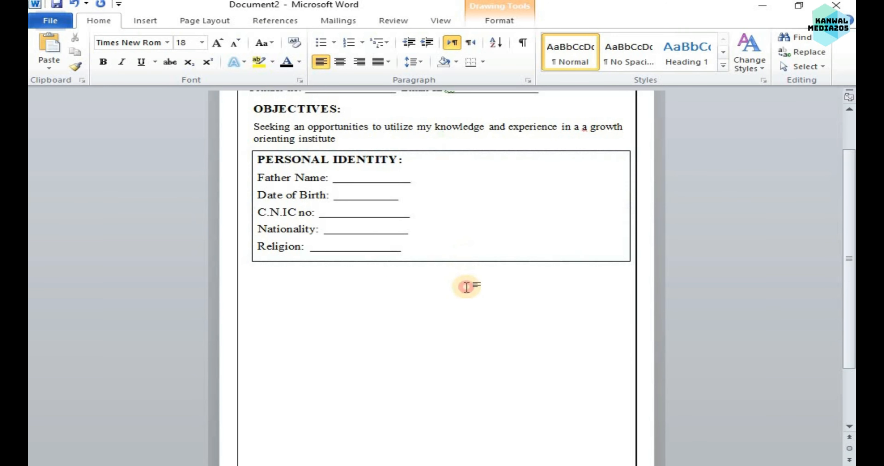
Remove the personal identity box's outline and add an "Address:" line with a long underscore blank below Religion.
{"action": "scroll", "coordinate": [467, 339], "scroll_direction": "up", "scroll_amount": 1}
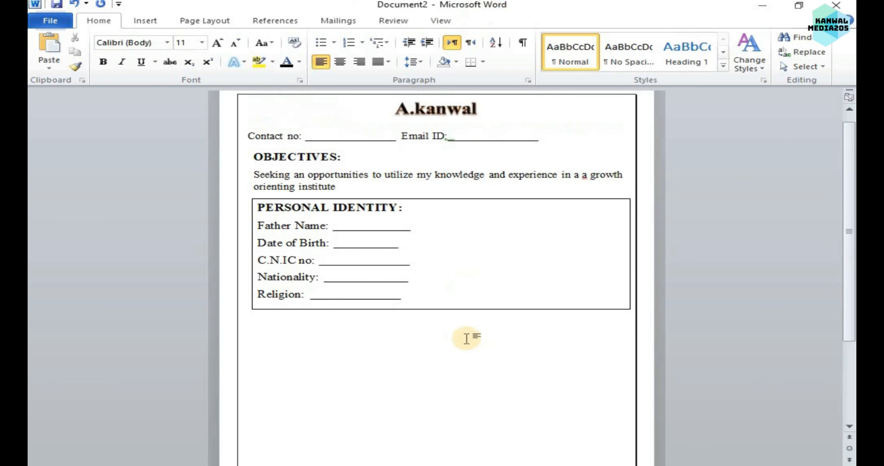
{"action": "left_click", "coordinate": [453, 311]}
{"action": "left_click", "coordinate": [451, 313]}
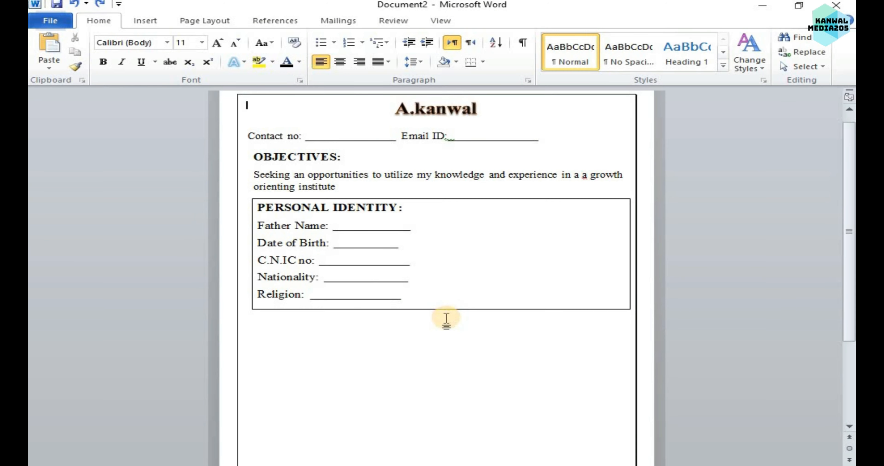
{"action": "double_click", "coordinate": [434, 199]}
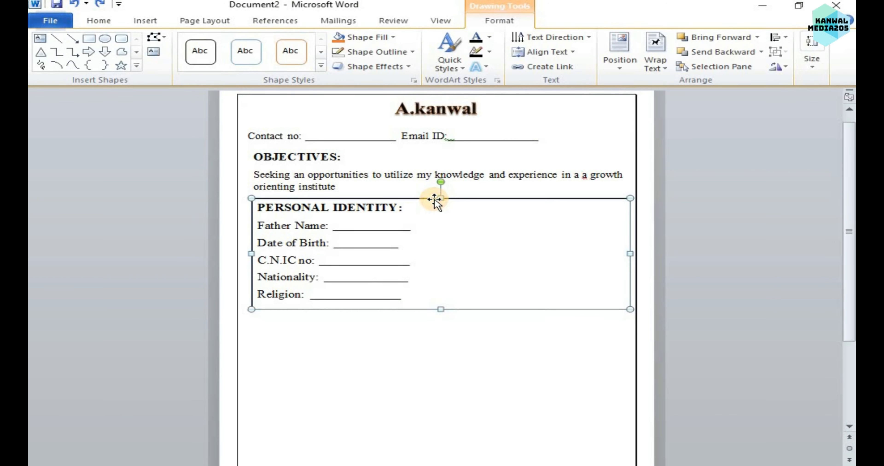
{"action": "key", "text": "Return"}
{"action": "type", "text": "Address:"}
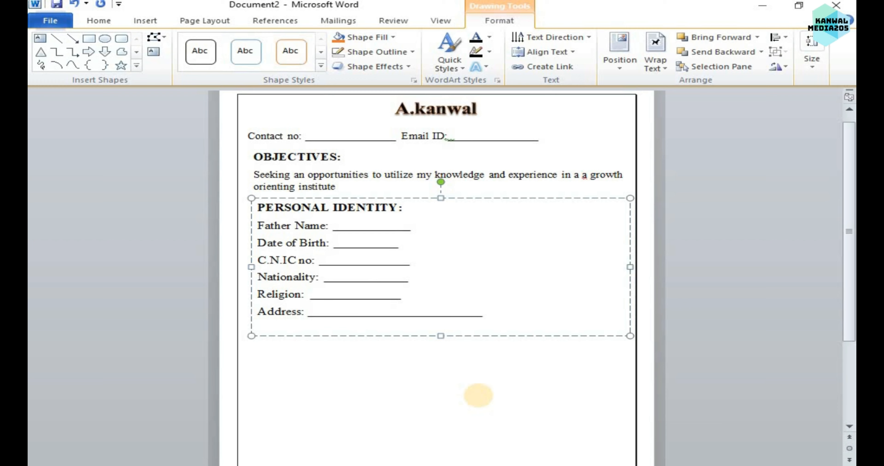
{"action": "type", "text": "__________________"}
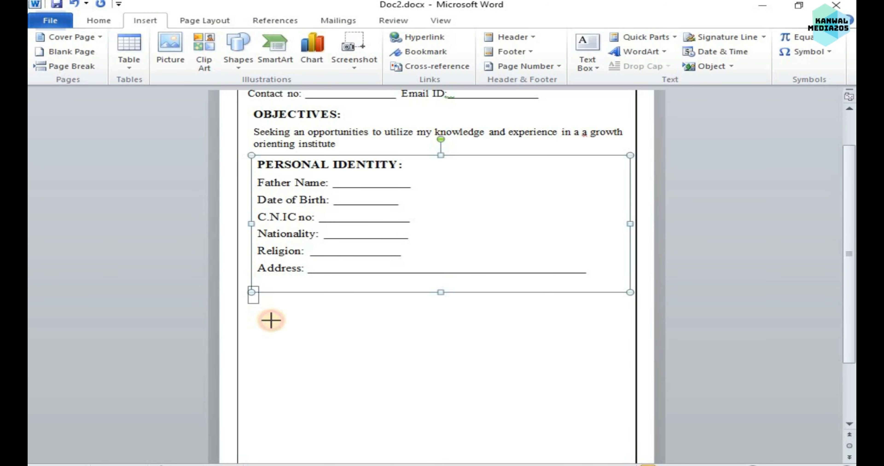
Draw a new text box below the Address line and enlarge it to nearly the full width inside the page border.
{"action": "left_click_drag", "start_coordinate": [271, 321], "coordinate": [270, 321]}
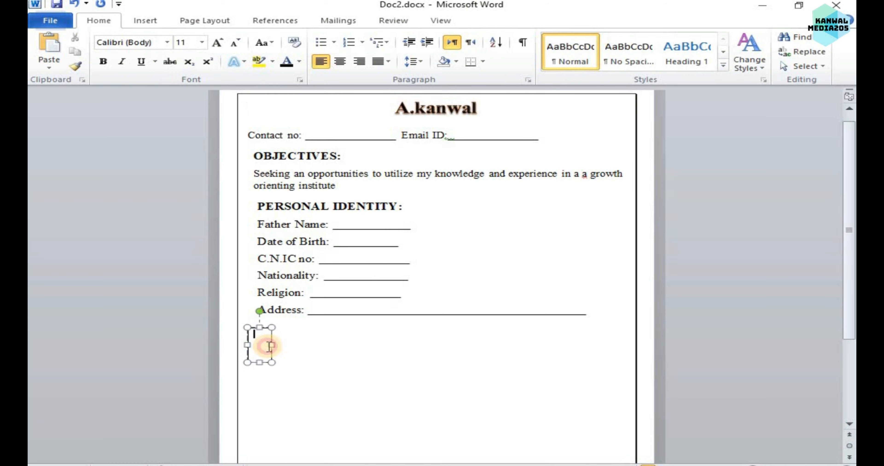
{"action": "left_click", "coordinate": [271, 347]}
{"action": "mouse_move", "coordinate": [272, 345]}
{"action": "left_mouse_down"}
{"action": "mouse_move", "coordinate": [517, 330]}
{"action": "mouse_move", "coordinate": [624, 338]}
{"action": "left_mouse_up"}
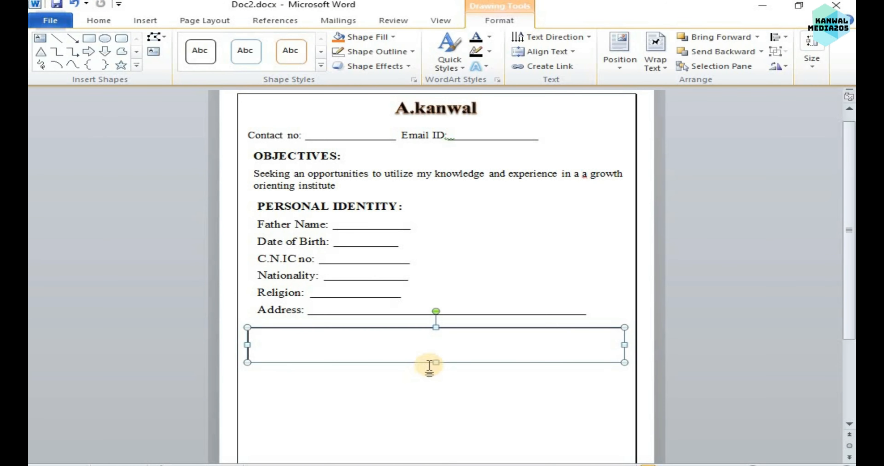
{"action": "left_click_drag", "start_coordinate": [436, 363], "coordinate": [472, 442]}
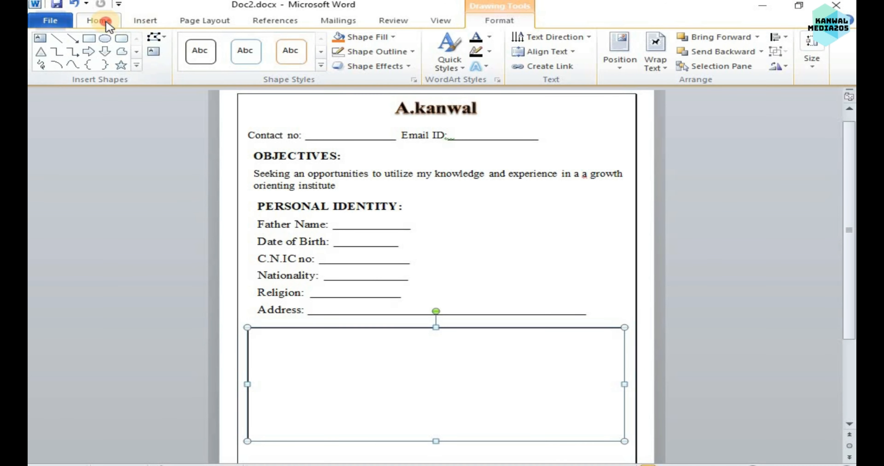
Set the new text box's font to Times New Roman, size 16.
{"action": "left_click", "coordinate": [99, 21]}
{"action": "left_click", "coordinate": [168, 42]}
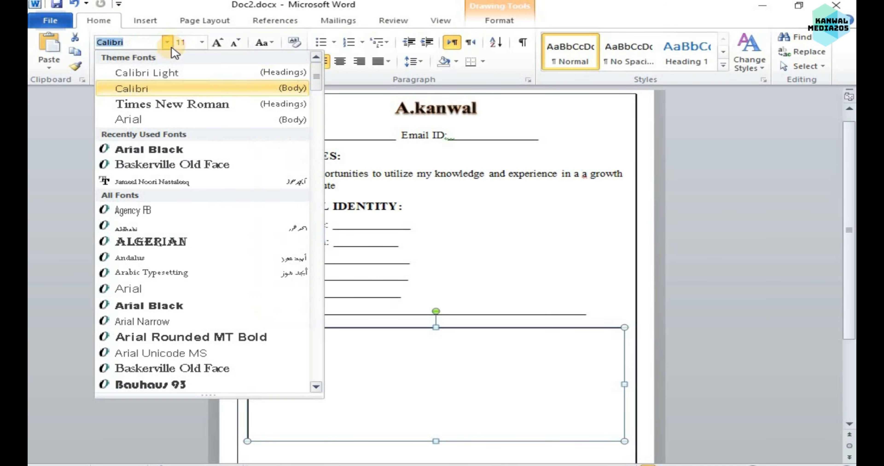
{"action": "left_click", "coordinate": [193, 103]}
{"action": "left_click", "coordinate": [216, 43]}
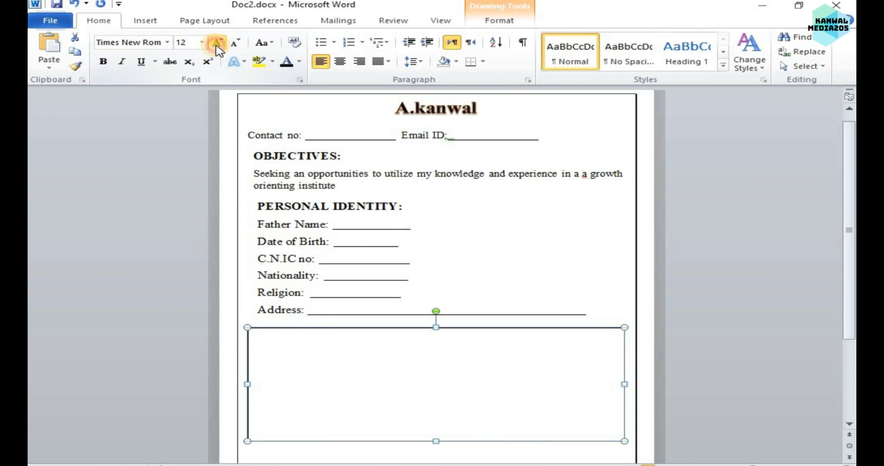
{"action": "left_click", "coordinate": [217, 43]}
{"action": "left_click", "coordinate": [216, 44]}
Enter the heading "QUALIFICATION:" in the new text box.
{"action": "left_click", "coordinate": [308, 354]}
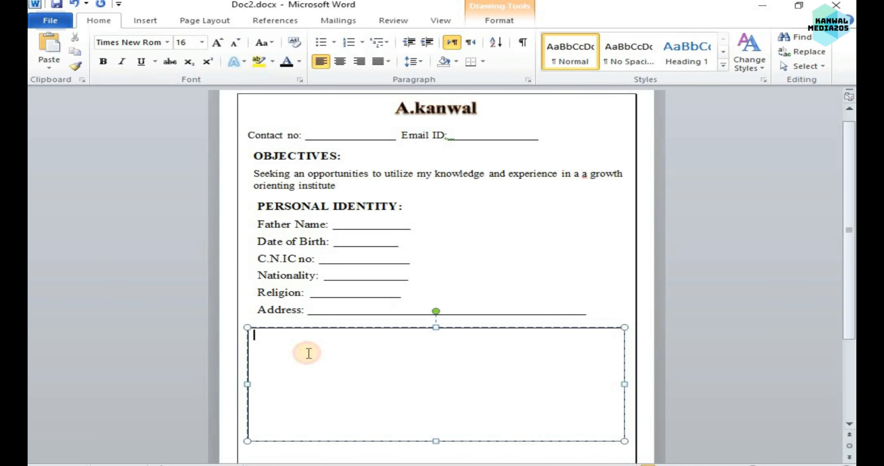
{"action": "type", "text": "QUALIFIC"}
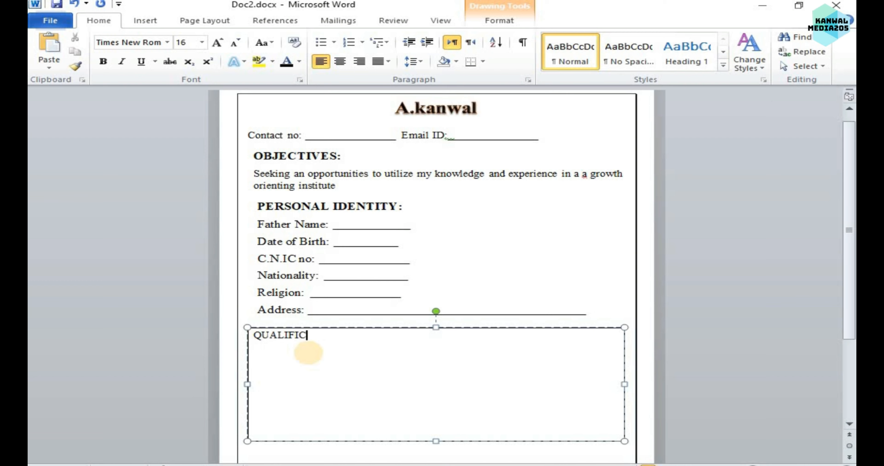
{"action": "type", "text": "ATION:"}
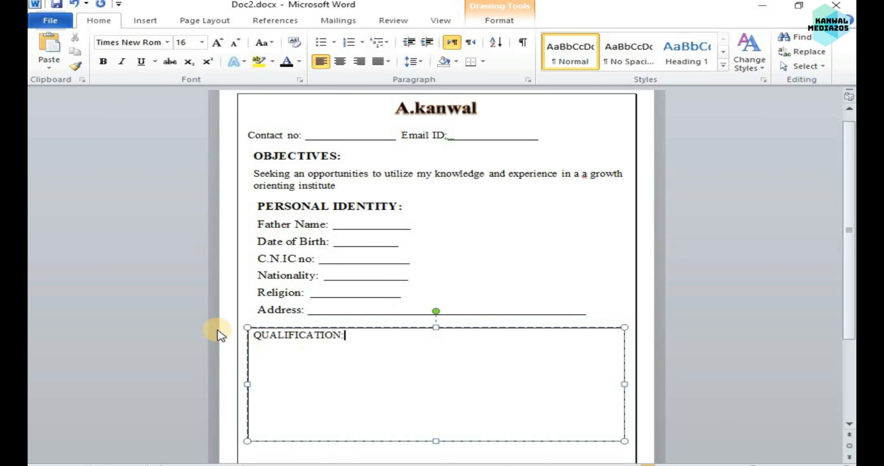
Make the "QUALIFICATION:" heading bold.
{"action": "left_click_drag", "start_coordinate": [355, 336], "coordinate": [239, 326]}
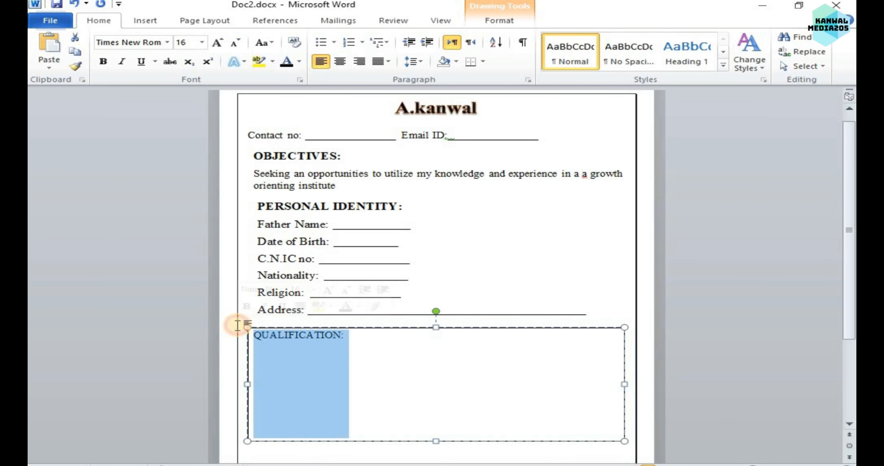
{"action": "left_click", "coordinate": [103, 62]}
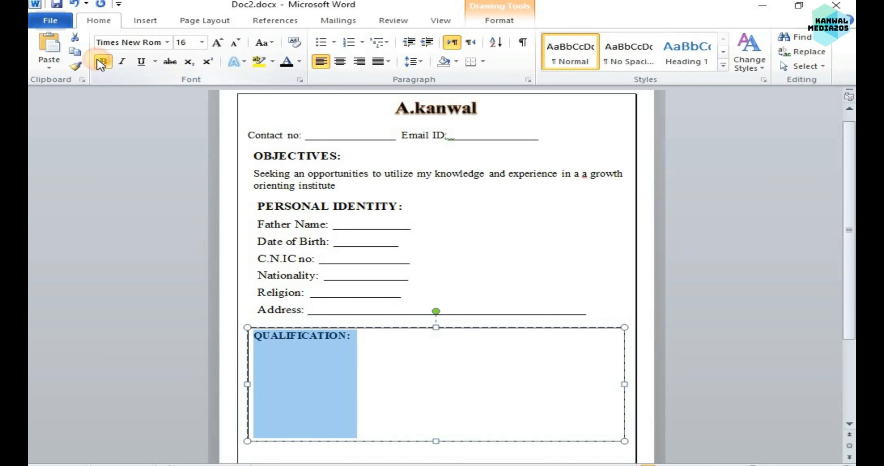
{"action": "left_click", "coordinate": [428, 367]}
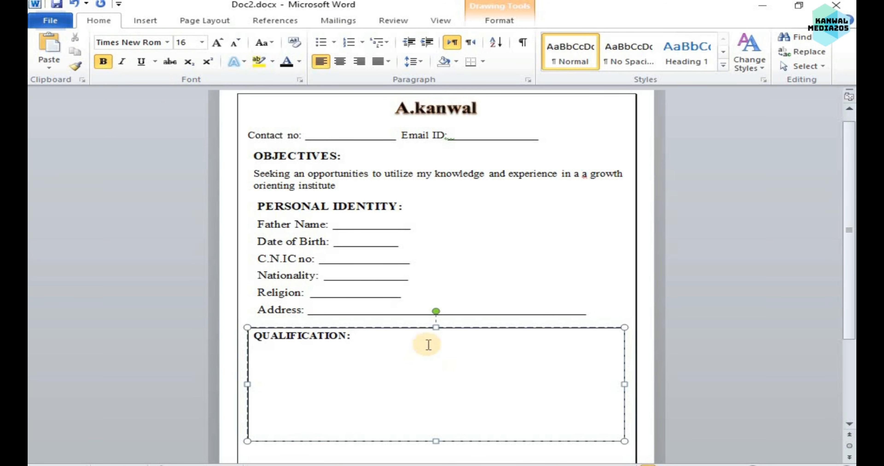
Add "Matric:", "Intermediate:", "Graduation:" and "Specialization/Master:" lines under the qualification heading, with an underscore blank after Matric.
{"action": "key", "text": "Return"}
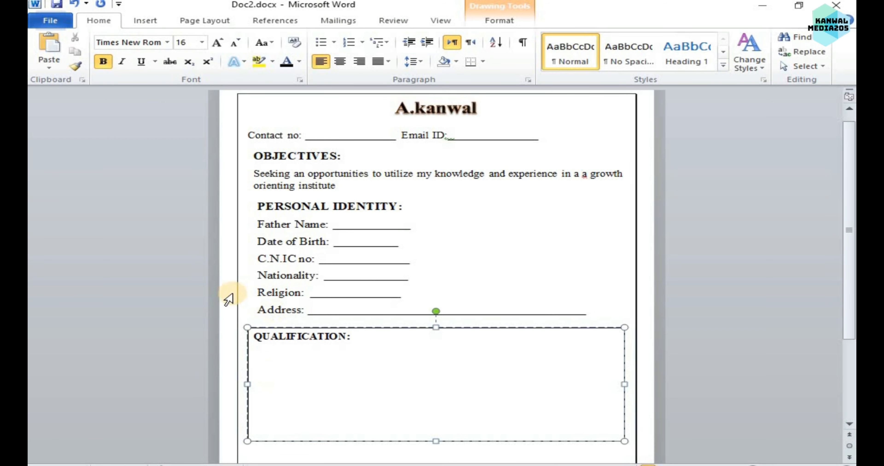
{"action": "type", "text": "Matri"}
{"action": "type", "text": "Intermd"}
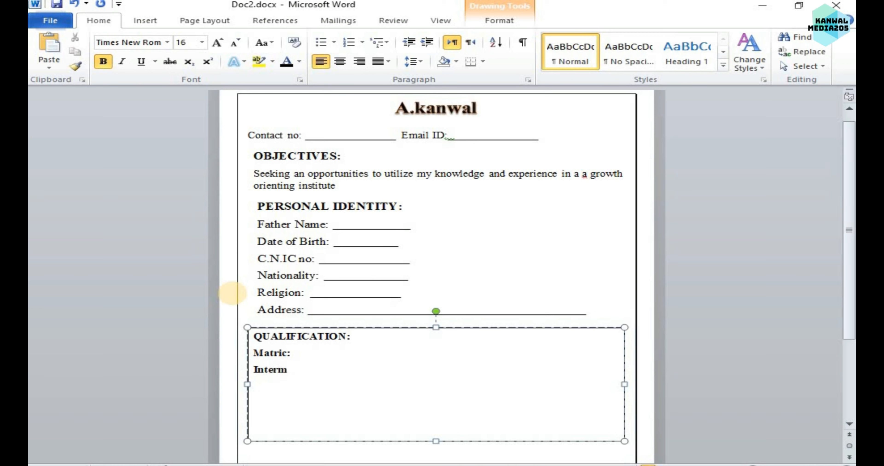
{"action": "type", "text": "d"}
{"action": "type", "text": "ediate:"}
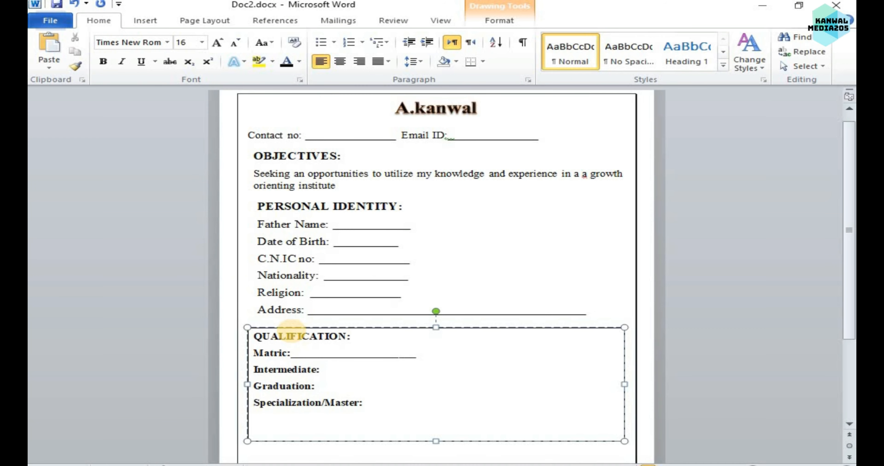
Space the Matric blank away from its label and add underscore blanks after Intermediate, Graduation and Specialization/Master.
{"action": "left_click", "coordinate": [340, 369]}
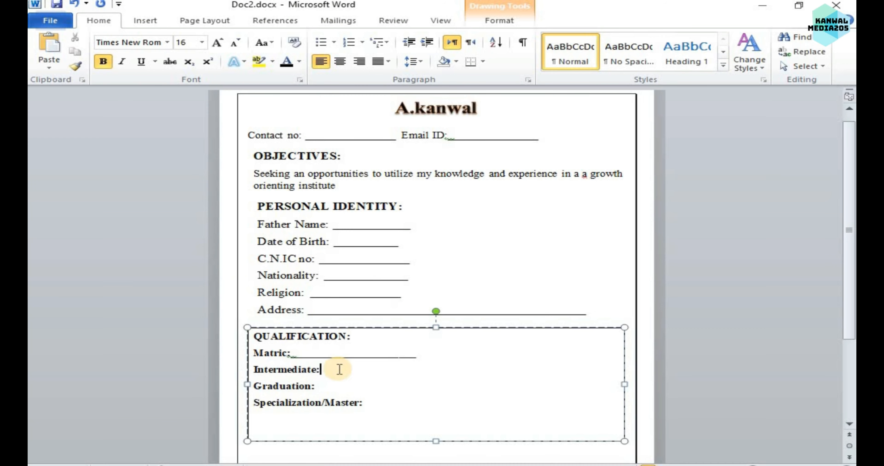
{"action": "left_click", "coordinate": [296, 358]}
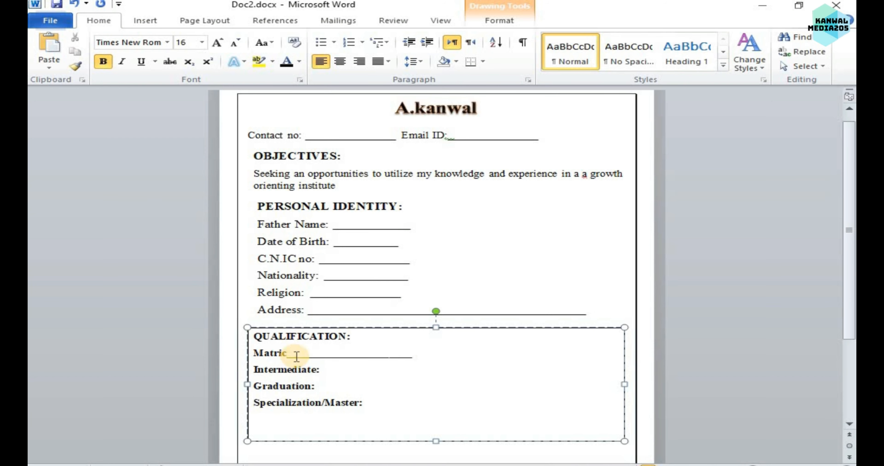
{"action": "type", "text": ":"}
{"action": "left_click", "coordinate": [330, 369]}
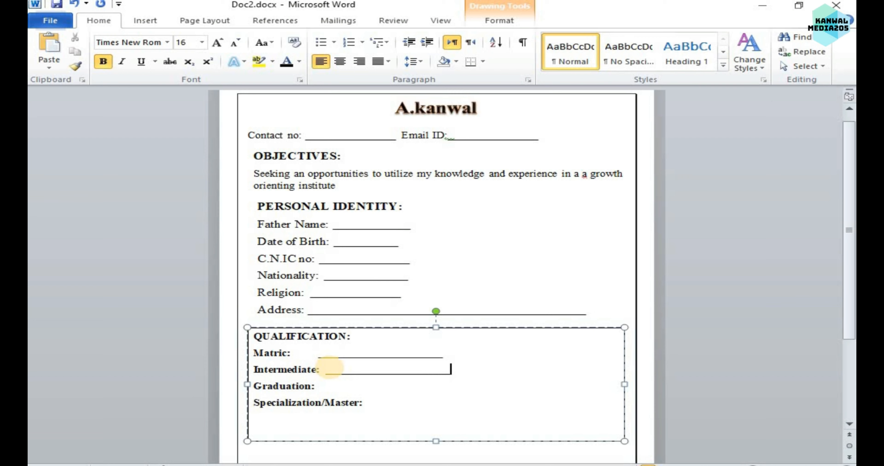
{"action": "left_click", "coordinate": [331, 387]}
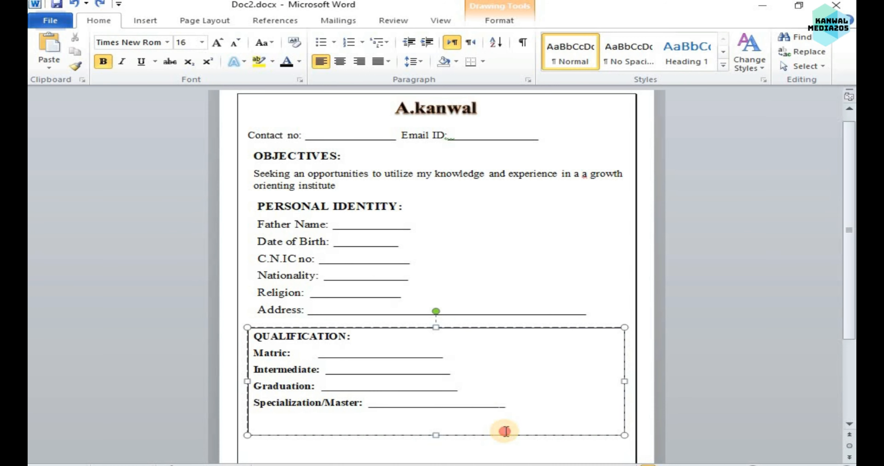
{"action": "double_click", "coordinate": [505, 432]}
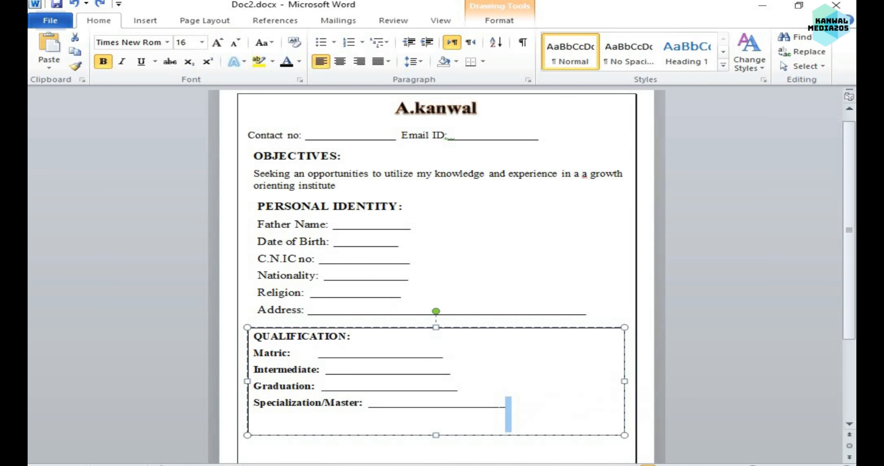
{"action": "left_click", "coordinate": [493, 456]}
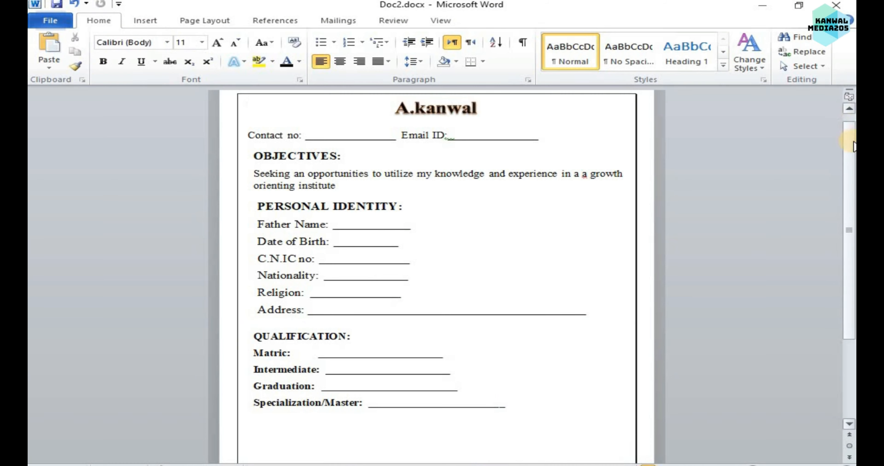
Remove the bold formatting from the Matric, Intermediate, Graduation and Specialization/Master labels.
{"action": "left_click_drag", "start_coordinate": [850, 130], "coordinate": [849, 200]}
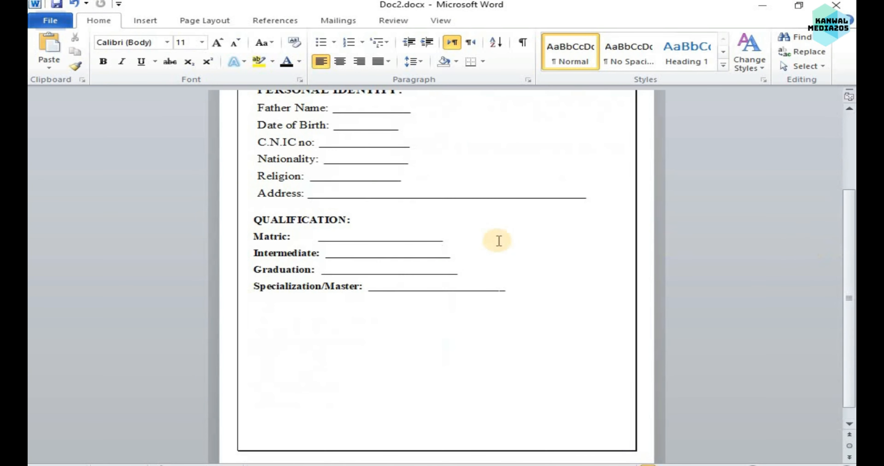
{"action": "left_click", "coordinate": [472, 302]}
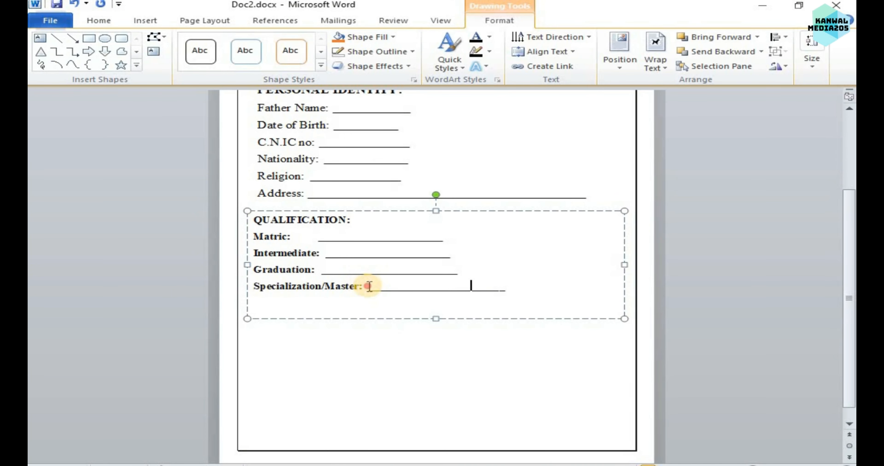
{"action": "mouse_move", "coordinate": [368, 286]}
{"action": "left_mouse_down"}
{"action": "mouse_move", "coordinate": [217, 238]}
{"action": "mouse_move", "coordinate": [275, 286]}
{"action": "mouse_move", "coordinate": [237, 257]}
{"action": "mouse_move", "coordinate": [239, 237]}
{"action": "left_mouse_up"}
{"action": "left_click", "coordinate": [97, 22]}
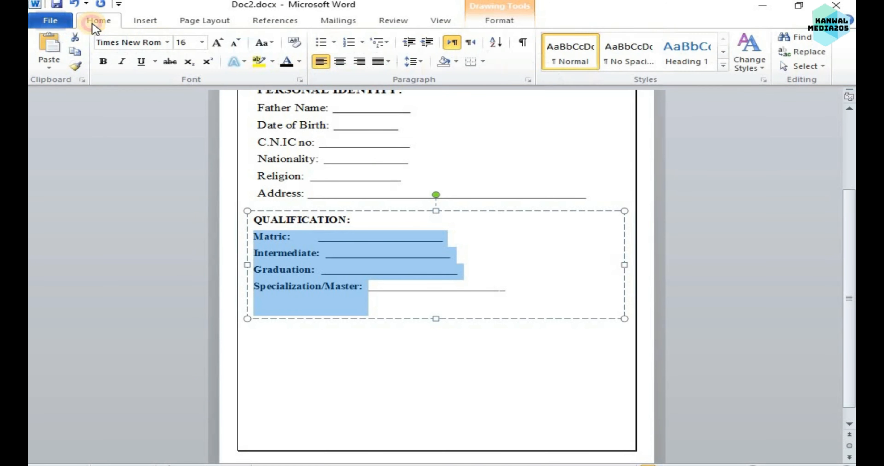
{"action": "left_click", "coordinate": [446, 319]}
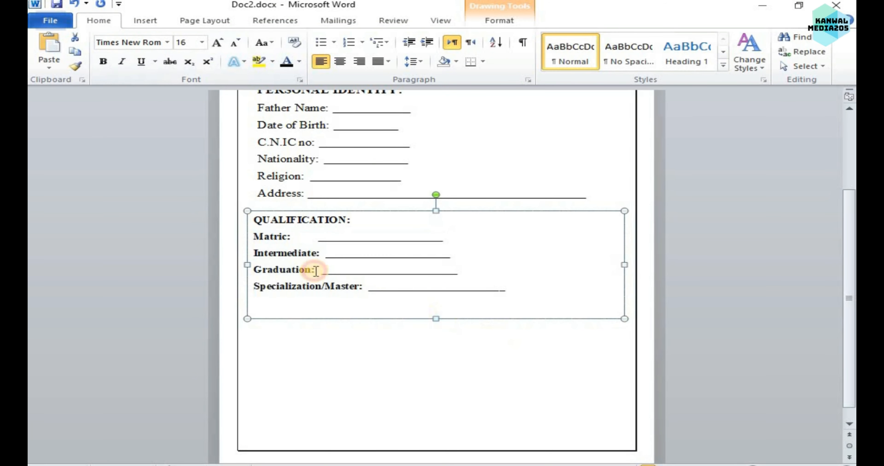
{"action": "left_click_drag", "start_coordinate": [260, 233], "coordinate": [291, 237]}
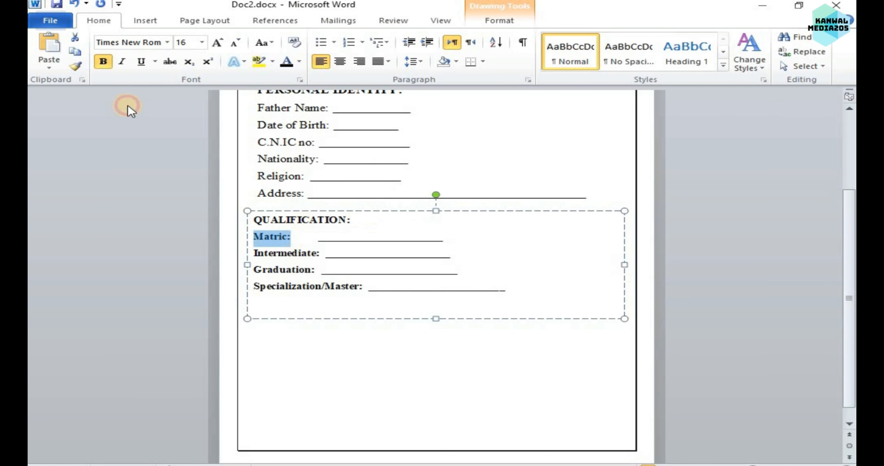
{"action": "left_click", "coordinate": [103, 62]}
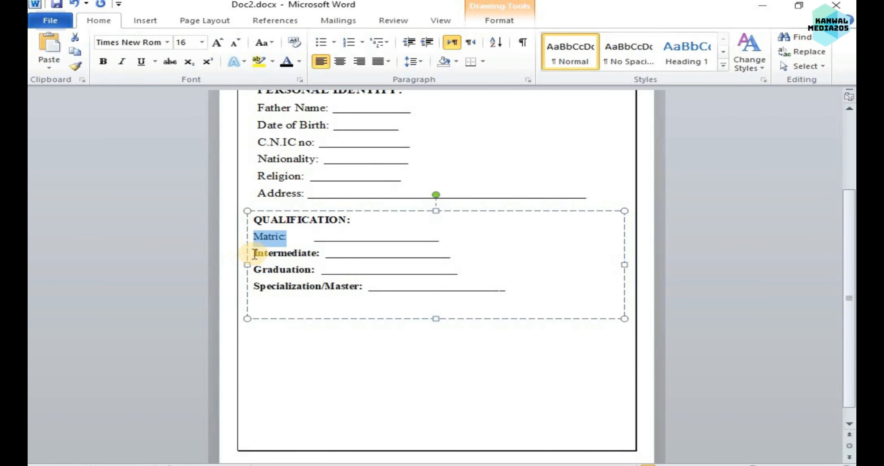
{"action": "left_click_drag", "start_coordinate": [247, 253], "coordinate": [326, 255]}
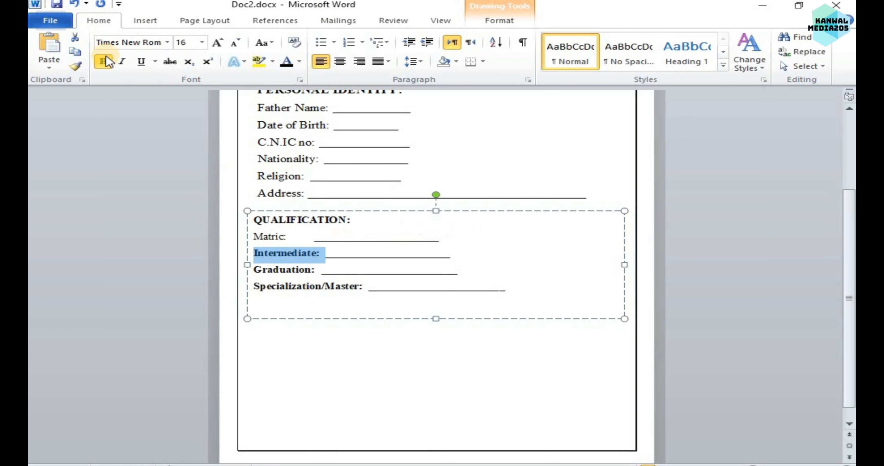
{"action": "left_click", "coordinate": [103, 62]}
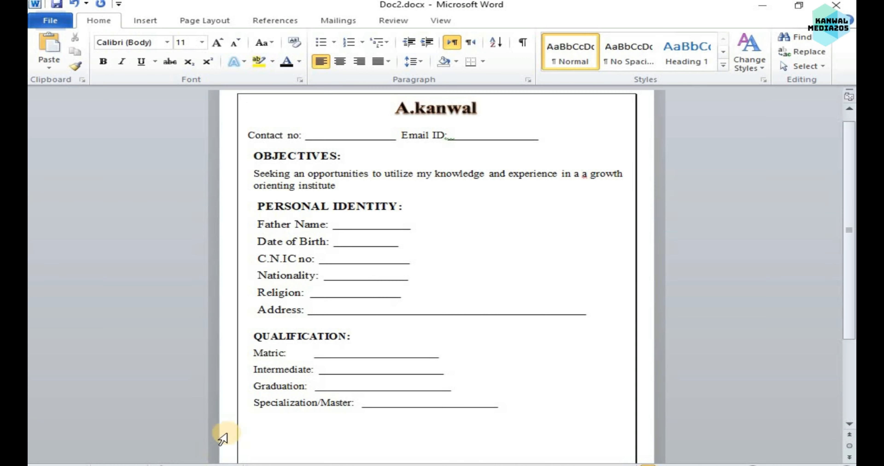
Draw a wide text box below the Specialization/Master line and enter the bold heading "SKILLS:" in Times New Roman, size 18.
{"action": "left_click_drag", "start_coordinate": [849, 297], "coordinate": [849, 343]}
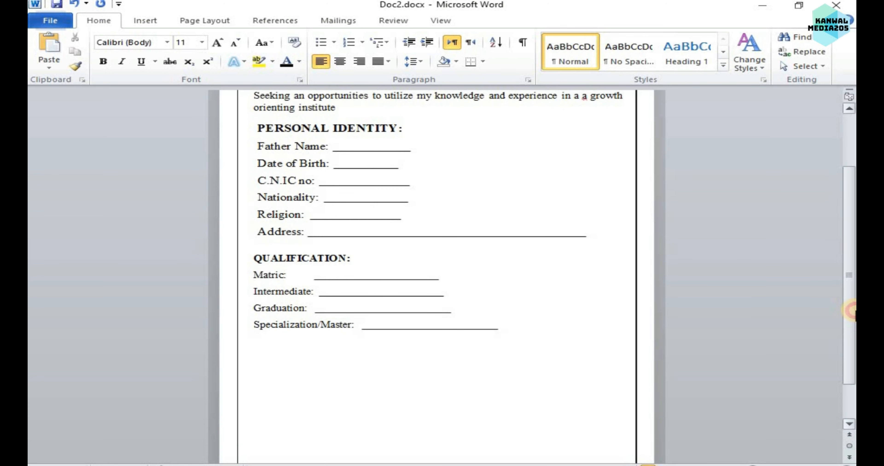
{"action": "left_click", "coordinate": [145, 21]}
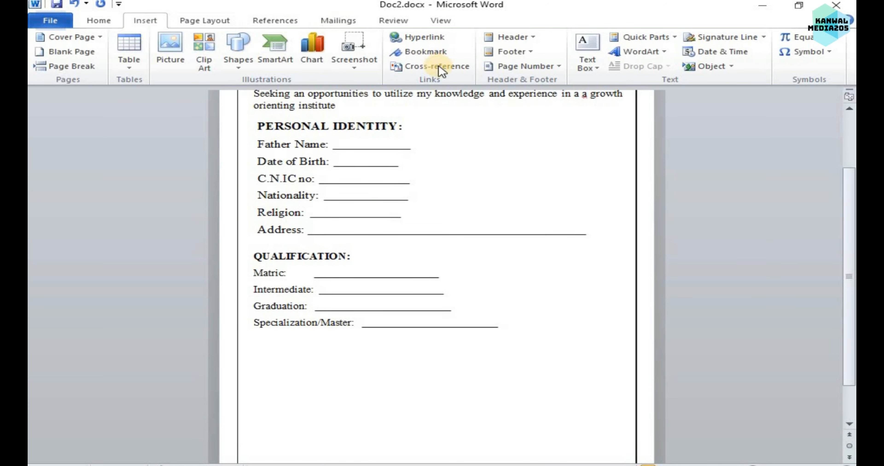
{"action": "left_click", "coordinate": [588, 64]}
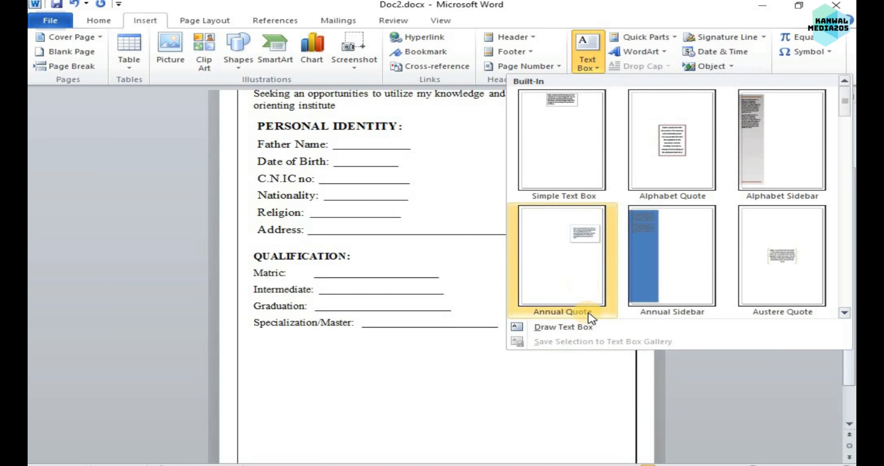
{"action": "left_click", "coordinate": [563, 328]}
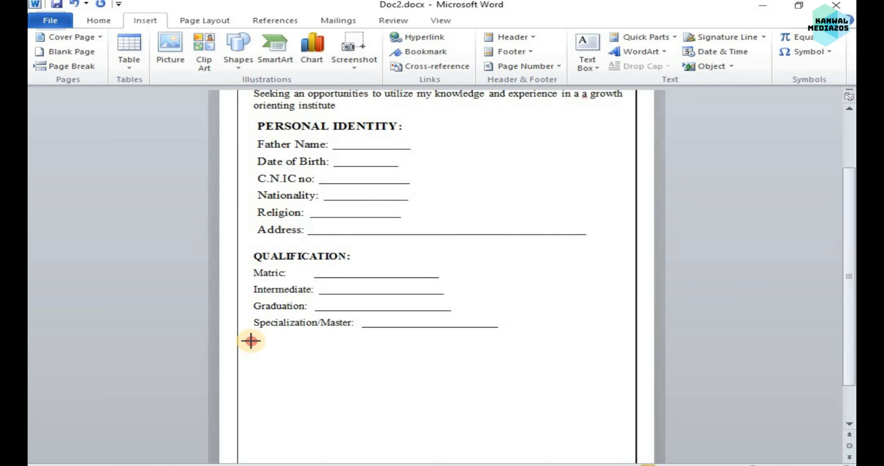
{"action": "mouse_move", "coordinate": [250, 341]}
{"action": "left_mouse_down"}
{"action": "mouse_move", "coordinate": [255, 372]}
{"action": "mouse_move", "coordinate": [471, 418]}
{"action": "mouse_move", "coordinate": [625, 417]}
{"action": "left_mouse_up"}
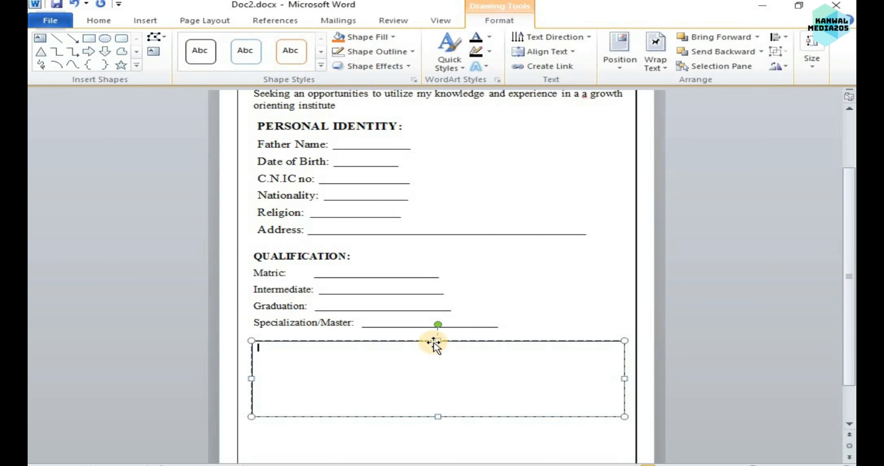
{"action": "type", "text": "SKILLS:"}
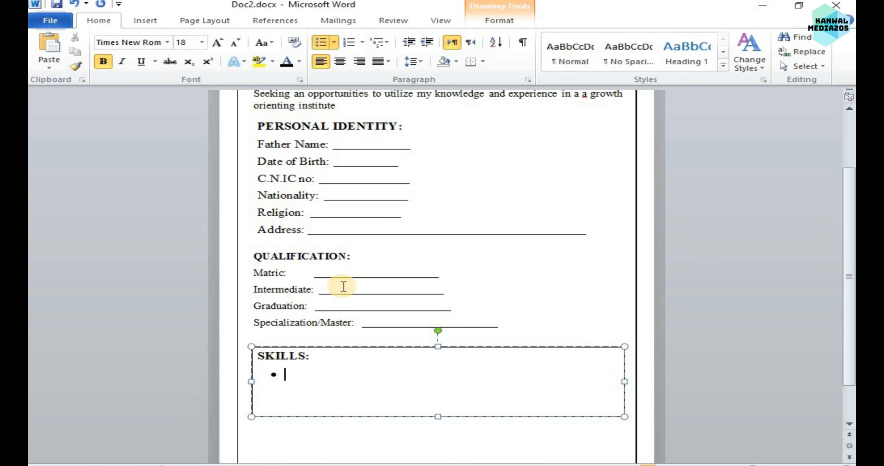
Enter "English communication skills" as the first bullet under the SKILLS heading.
{"action": "type", "text": "Engling"}
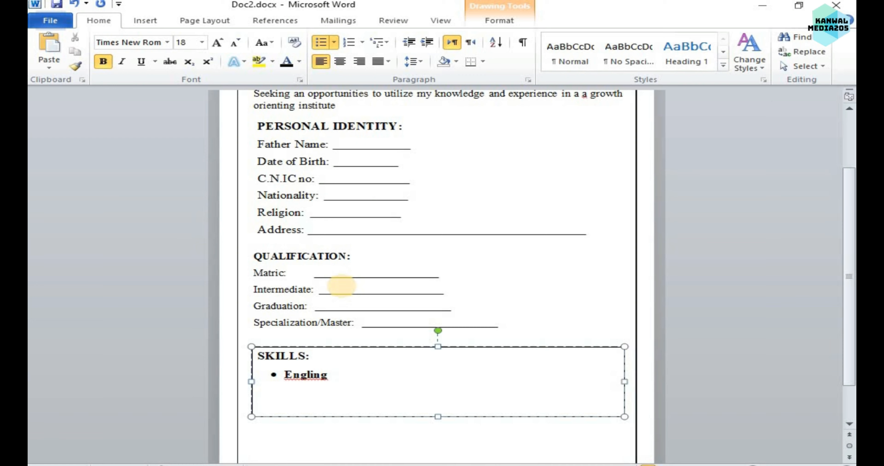
{"action": "key", "text": "BackSpace"}
{"action": "key", "text": "BackSpace"}
{"action": "key", "text": "BackSpace"}
{"action": "type", "text": "sh communi"}
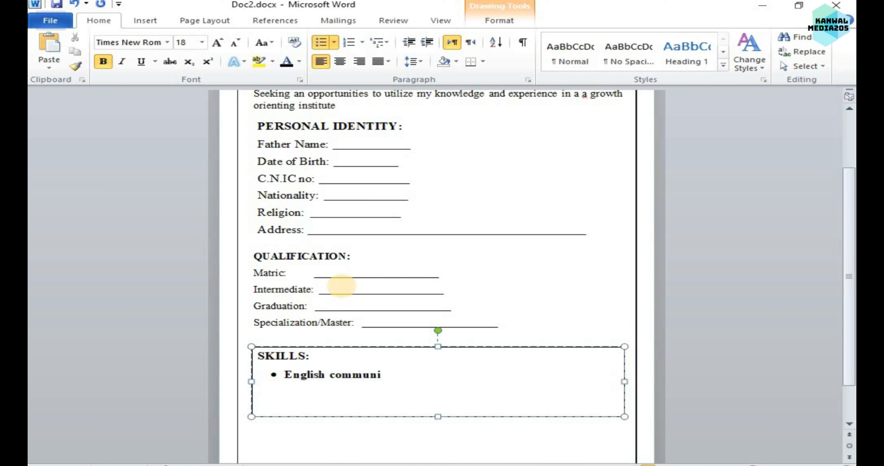
{"action": "type", "text": "cation  skills"}
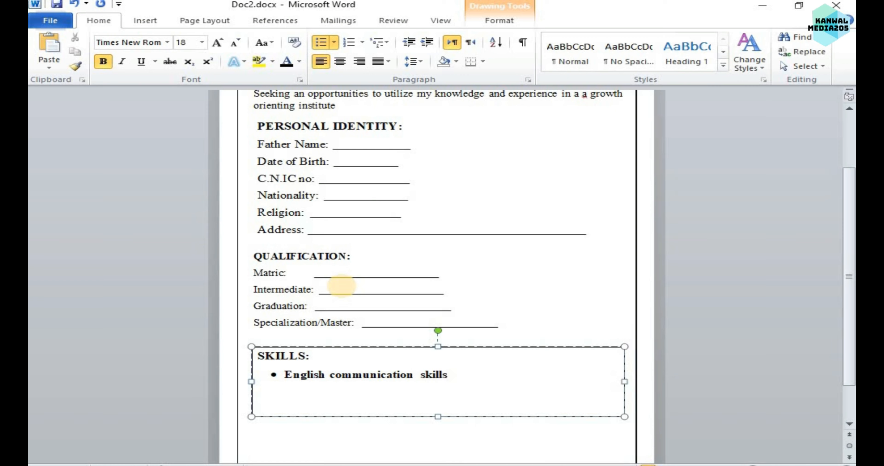
Add "Ms. office skills" as the second bullet under the SKILLS heading.
{"action": "key", "text": "Return"}
{"action": "type", "text": "Ms.offic"}
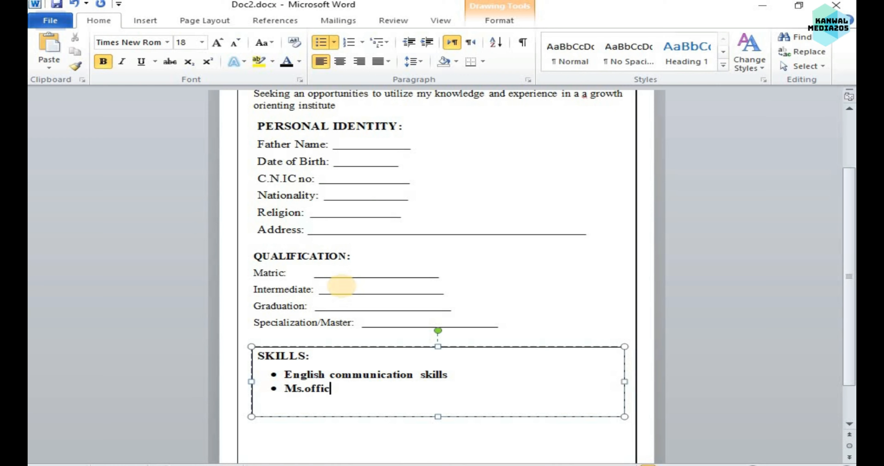
{"action": "type", "text": "e skills"}
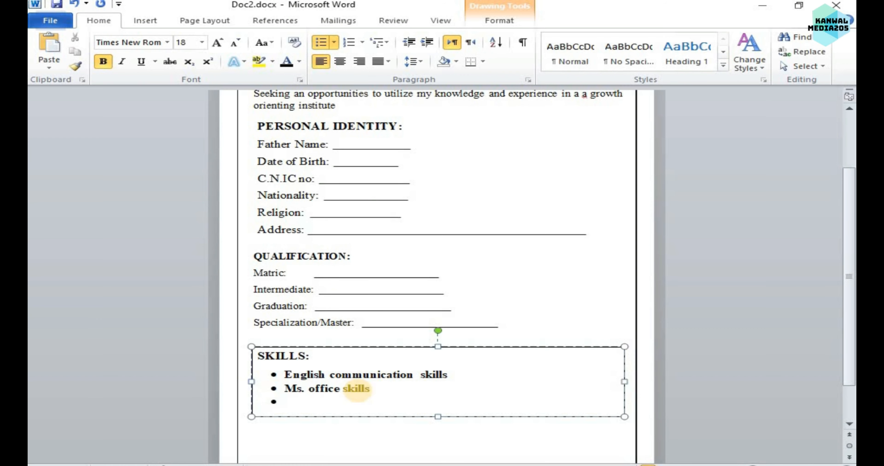
Add "Management skills" as the third bullet and remove the bold formatting from all three bullets.
{"action": "type", "text": "Managemen"}
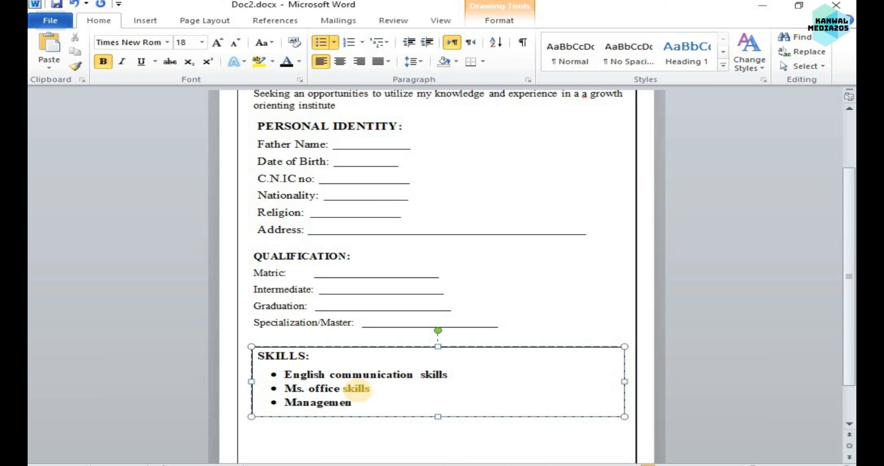
{"action": "key", "text": "BackSpace"}
{"action": "key", "text": "BackSpace"}
{"action": "type", "text": "nt skills"}
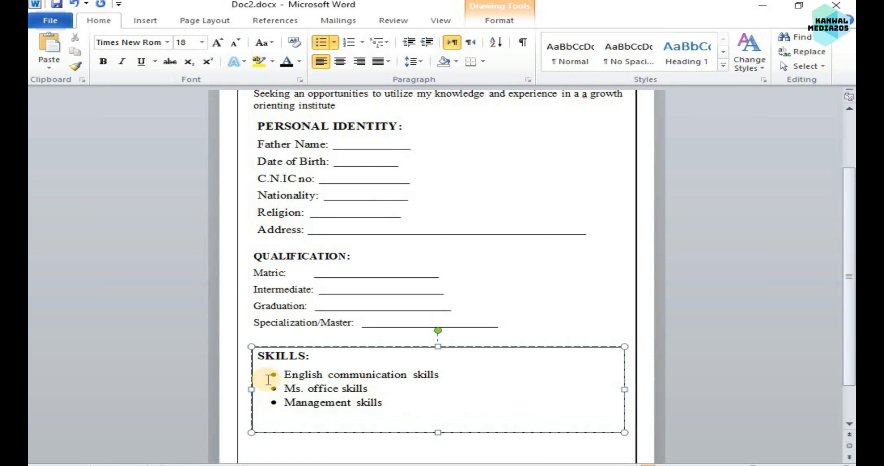
Try deleting "Ms." from the office skills bullet, and undo the deletion.
{"action": "left_click_drag", "start_coordinate": [305, 388], "coordinate": [286, 388]}
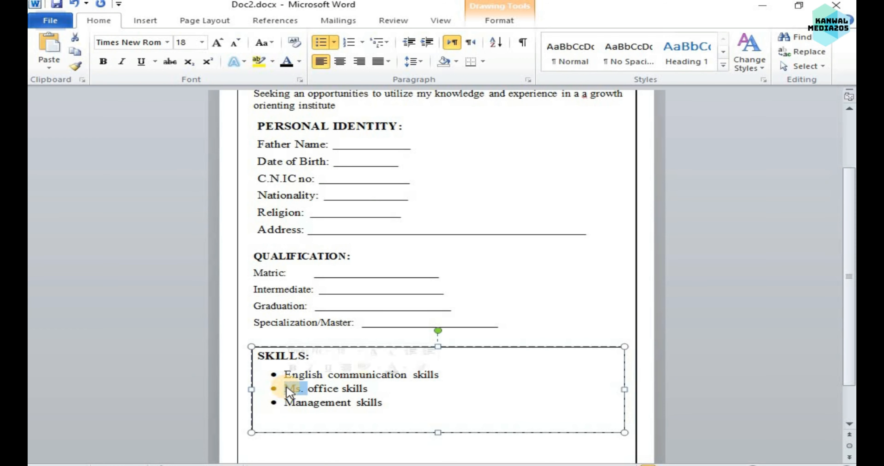
{"action": "key", "text": "BackSpace"}
{"action": "left_click", "coordinate": [323, 388]}
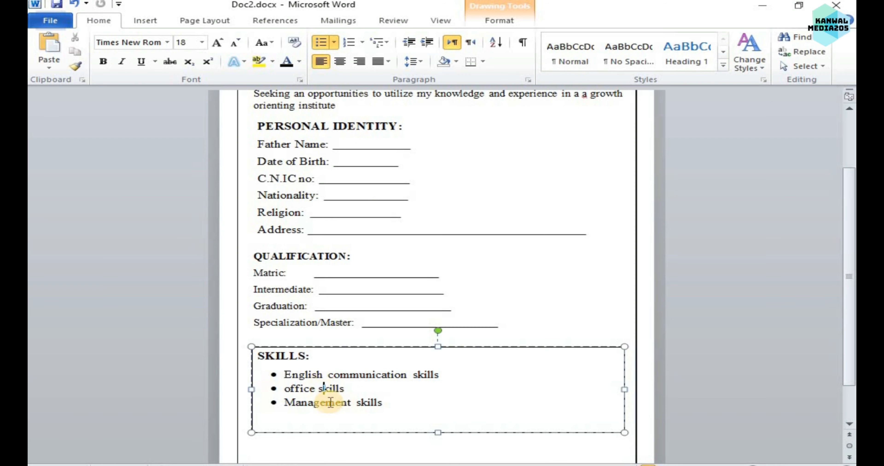
{"action": "left_click", "coordinate": [291, 390]}
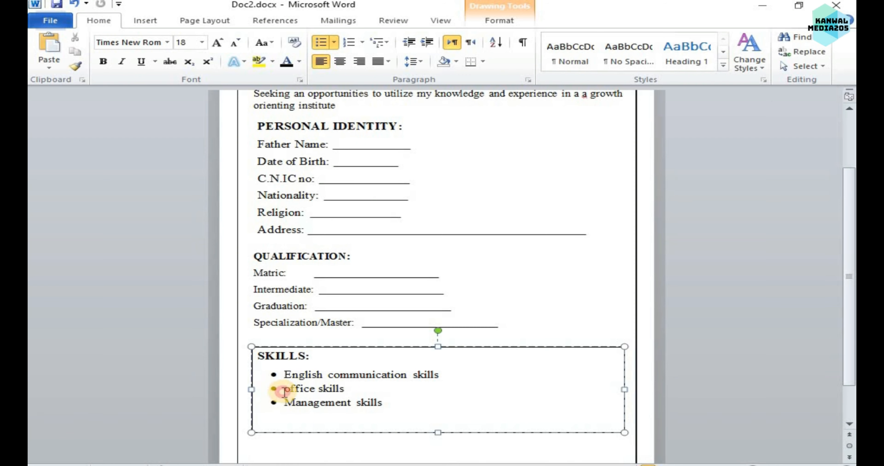
{"action": "key", "text": "ctrl+z"}
Delete the "Management skills" text from the third bullet.
{"action": "left_click_drag", "start_coordinate": [391, 404], "coordinate": [302, 414]}
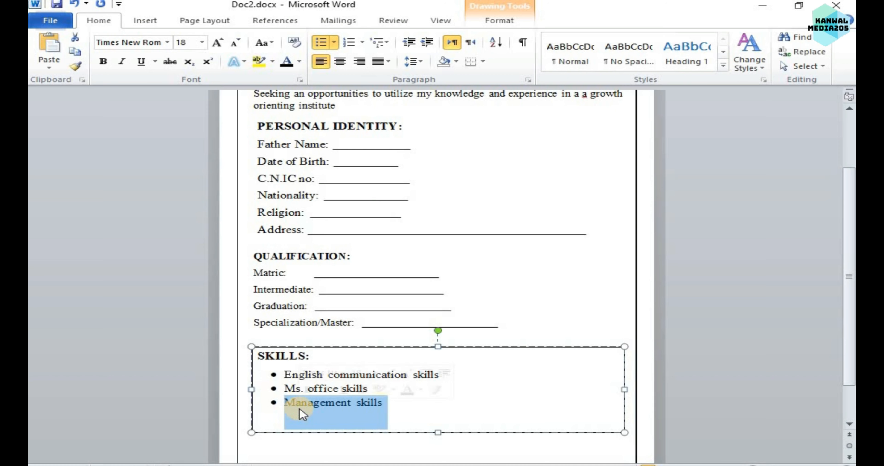
{"action": "key", "text": "BackSpace"}
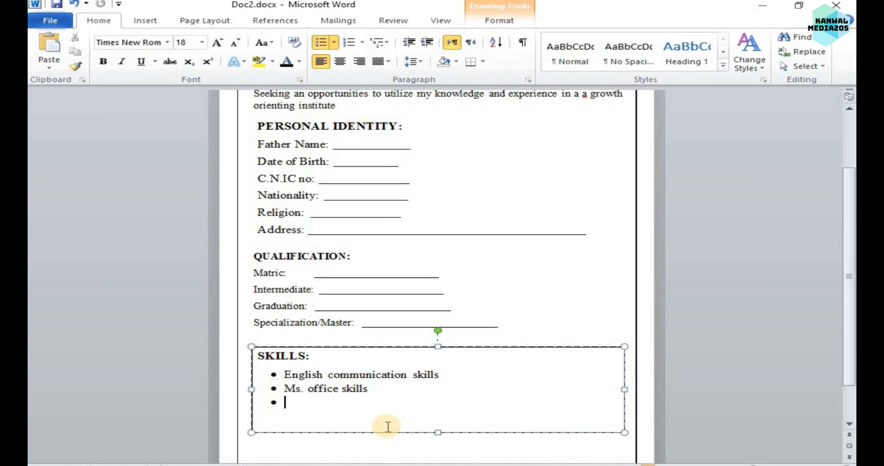
{"action": "type", "text": "Mot"}
{"action": "key", "text": "BackSpace"}
{"action": "key", "text": "BackSpace"}
{"action": "key", "text": "BackSpace"}
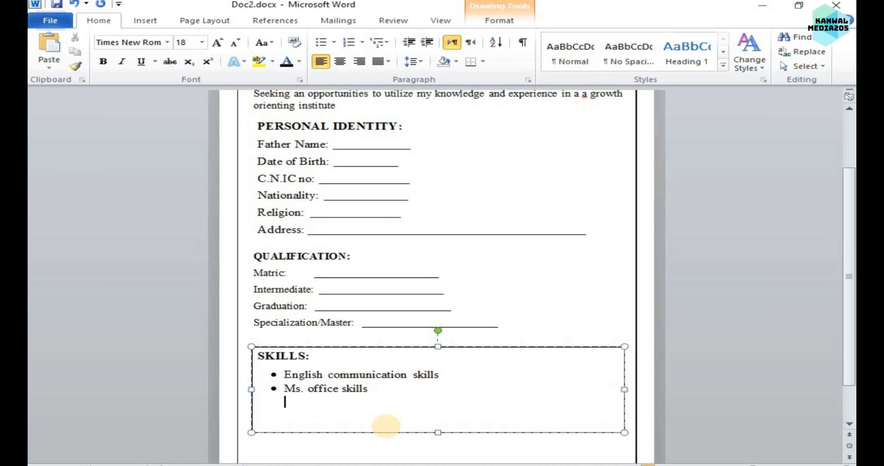
{"action": "key", "text": "ctrl+z"}
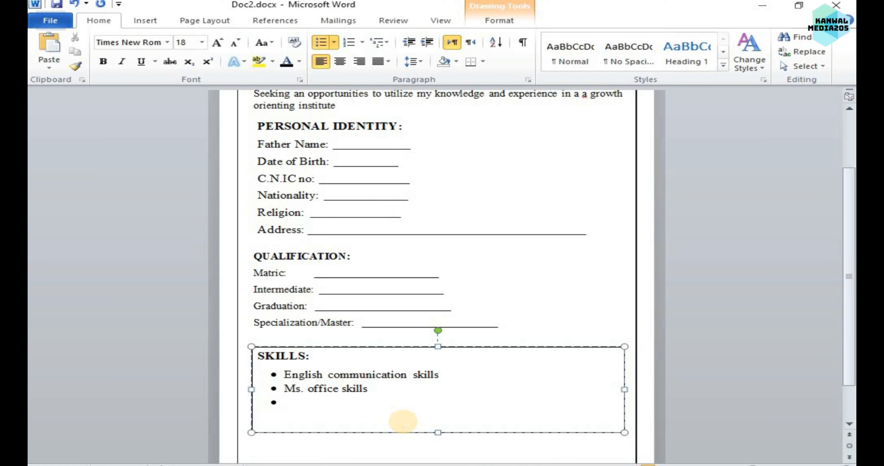
Add "Content Writing skills" as the third bullet in the SKILLS list.
{"action": "type", "text": "Content Writting sm"}
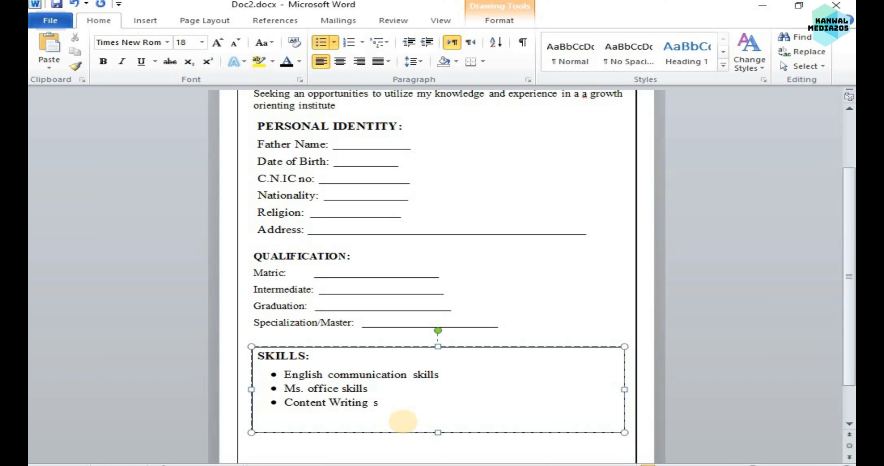
{"action": "key", "text": "BackSpace"}
{"action": "type", "text": "skills"}
{"action": "left_click", "coordinate": [404, 422]}
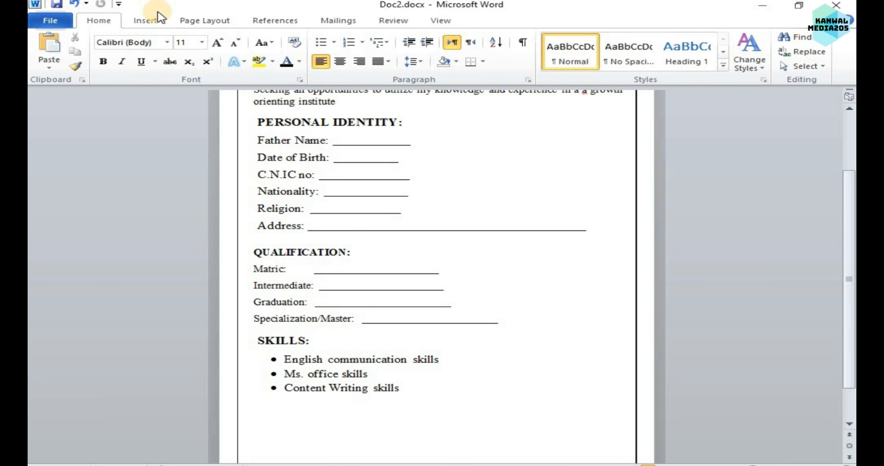
Draw a new text box below the SKILLS list, spanning nearly the full width inside the page border.
{"action": "left_click", "coordinate": [145, 20]}
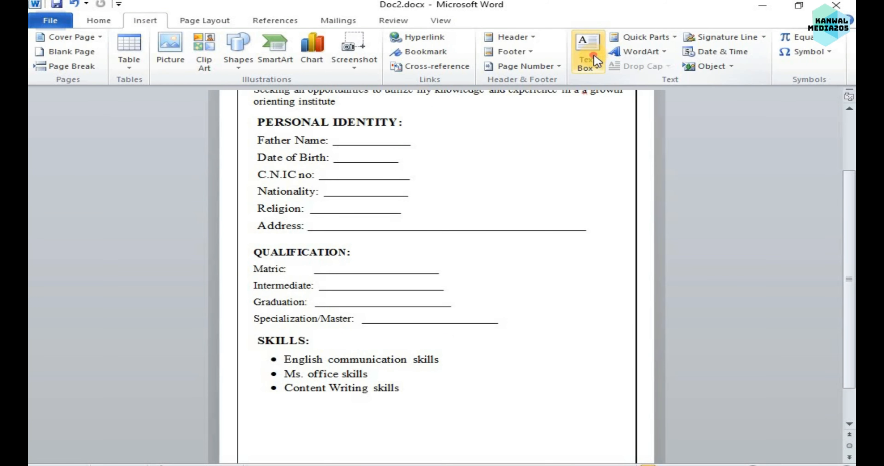
{"action": "left_click", "coordinate": [588, 54]}
{"action": "left_click", "coordinate": [575, 326]}
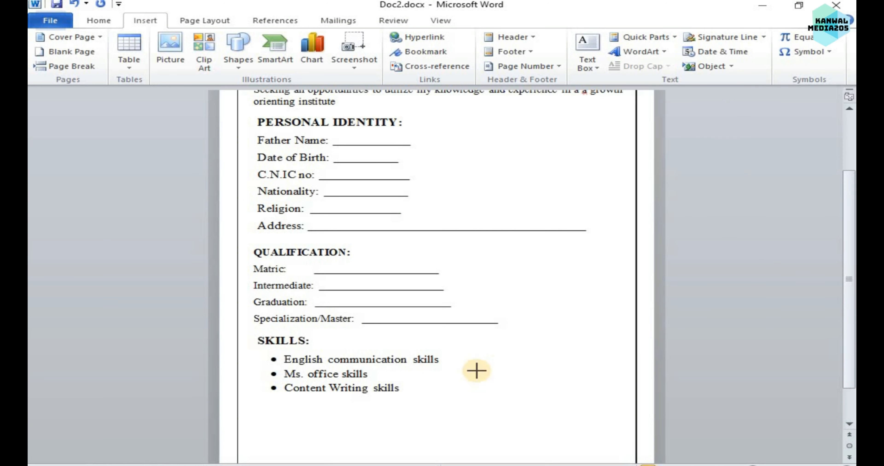
{"action": "left_click_drag", "start_coordinate": [266, 399], "coordinate": [619, 462]}
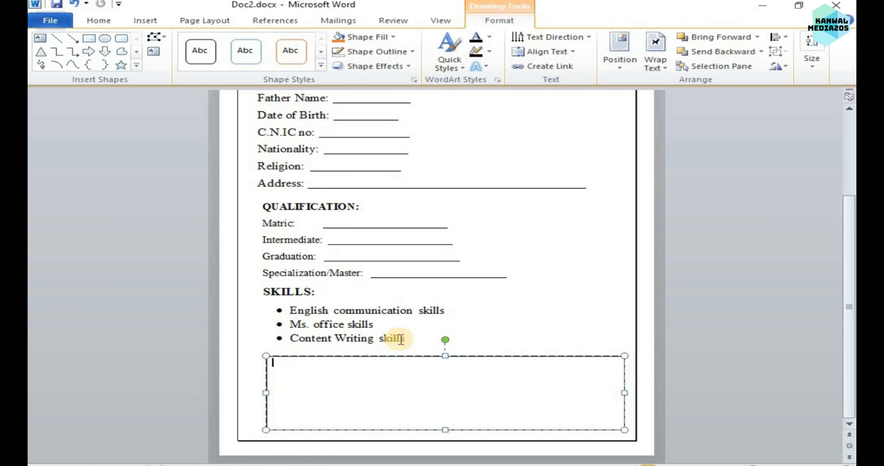
Enter the heading "EXPERIENCE:" in the new text box in bold Times New Roman, size 16.
{"action": "left_click", "coordinate": [99, 20]}
{"action": "type", "text": "E"}
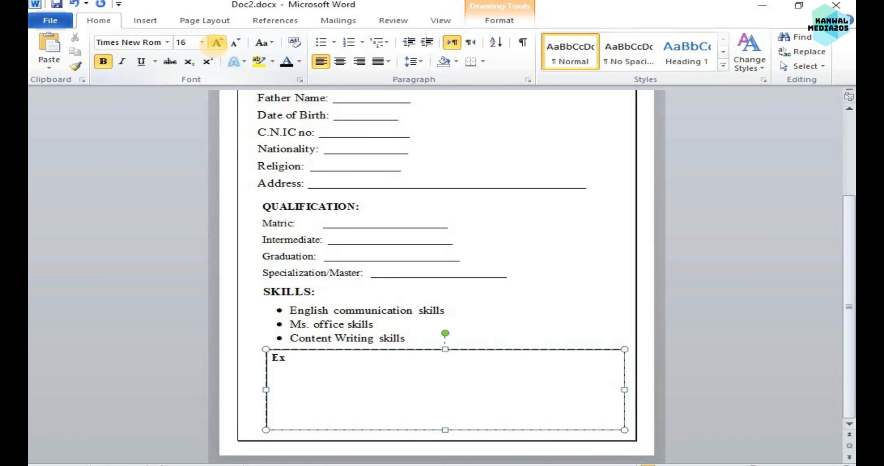
{"action": "type", "text": "Xp"}
{"action": "key", "text": "BackSpace"}
{"action": "type", "text": "PERIENCE:"}
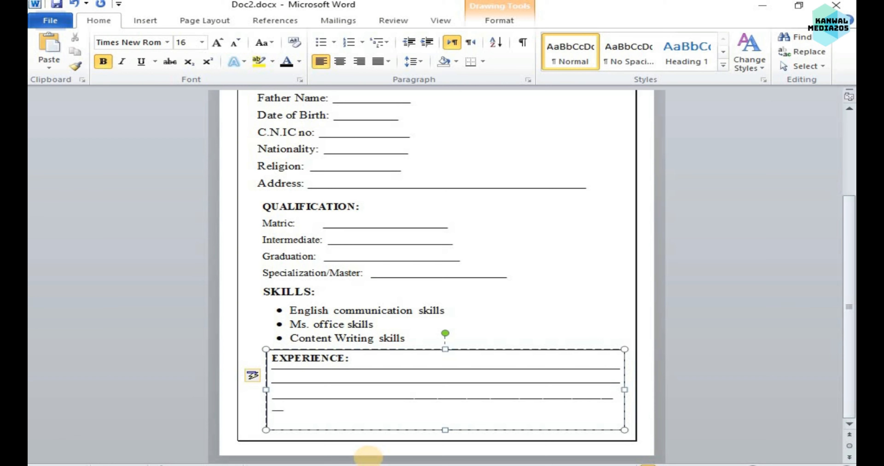
Fill the space under the EXPERIENCE heading with three underscore lines and align the text box, without outline, with the personal identity section.
{"action": "type", "text": "_______________________________________________________"}
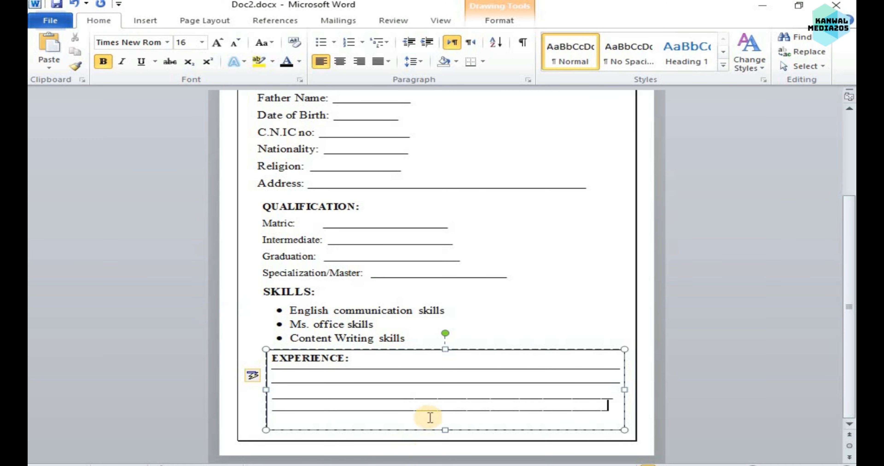
{"action": "left_click_drag", "start_coordinate": [366, 353], "coordinate": [351, 354]}
{"action": "left_click", "coordinate": [582, 284]}
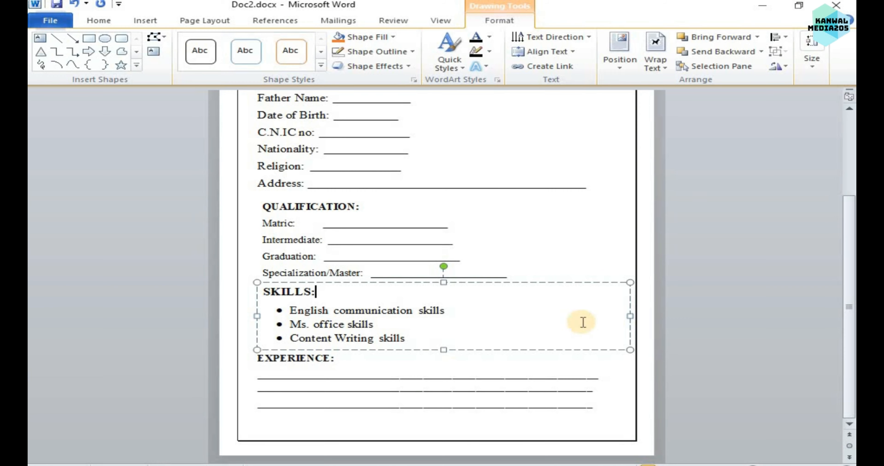
Undo the text effect on the name heading and review the page down to the EXPERIENCE section.
{"action": "left_click", "coordinate": [366, 158]}
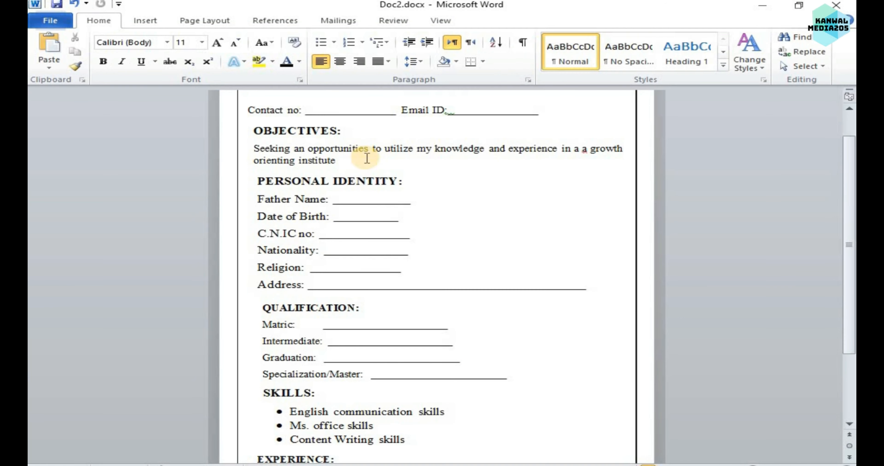
{"action": "left_click_drag", "start_coordinate": [853, 228], "coordinate": [854, 202]}
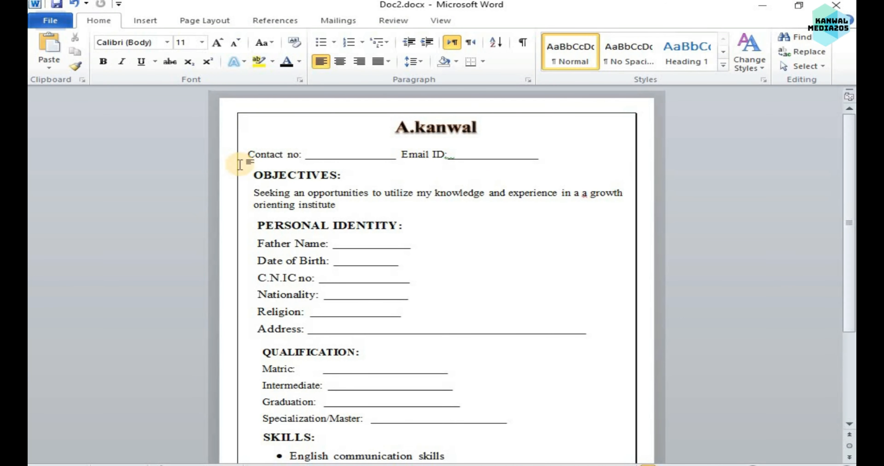
{"action": "key", "text": "ctrl+z"}
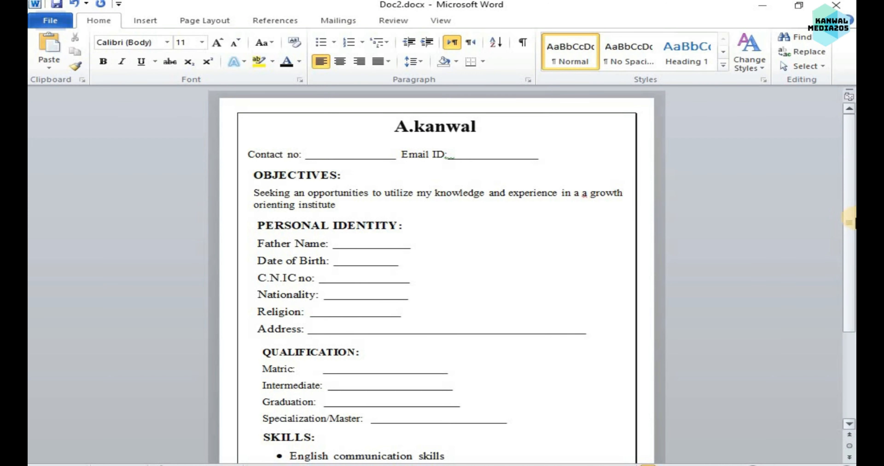
{"action": "left_click_drag", "start_coordinate": [853, 245], "coordinate": [850, 367]}
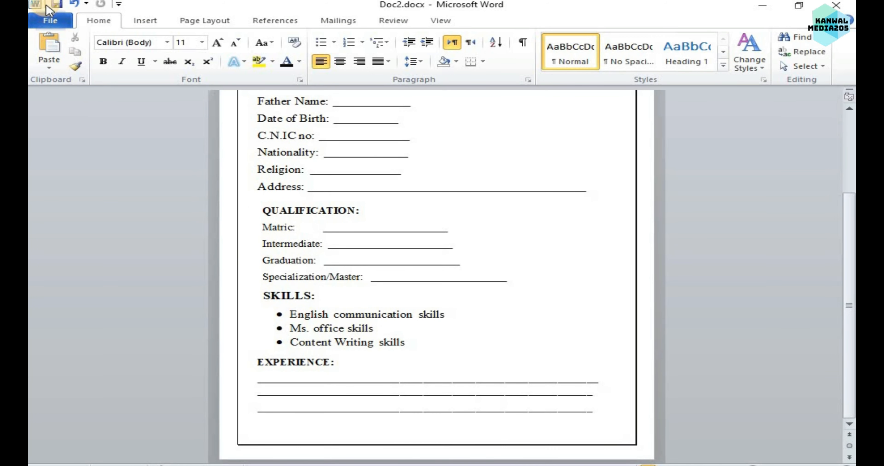